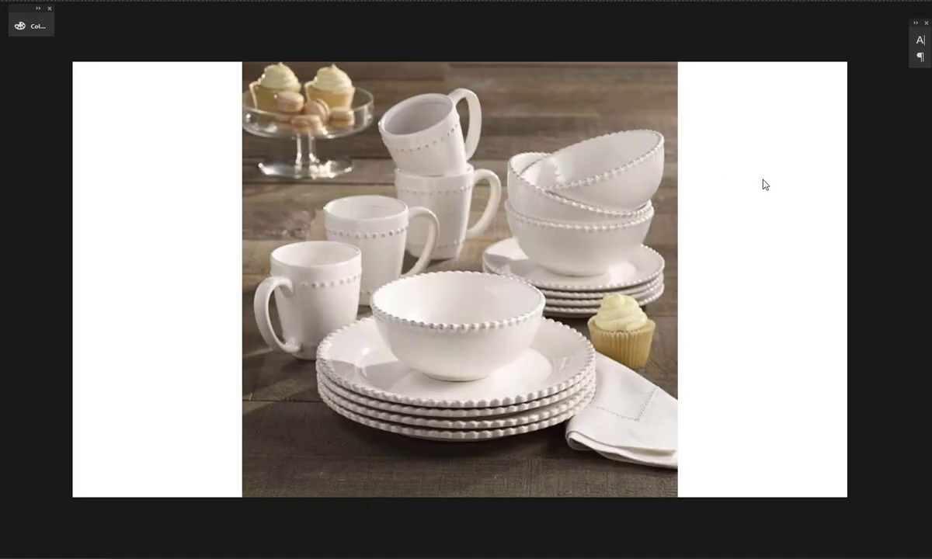
Scale the white beaded dinnerware photo down to about half size and place it in the canvas's upper-left corner
left_click_drag(677, 62, 469, 273)
left_click_drag(426, 347, 330, 205)
left_click_drag(372, 355, 359, 339)
key("Return")
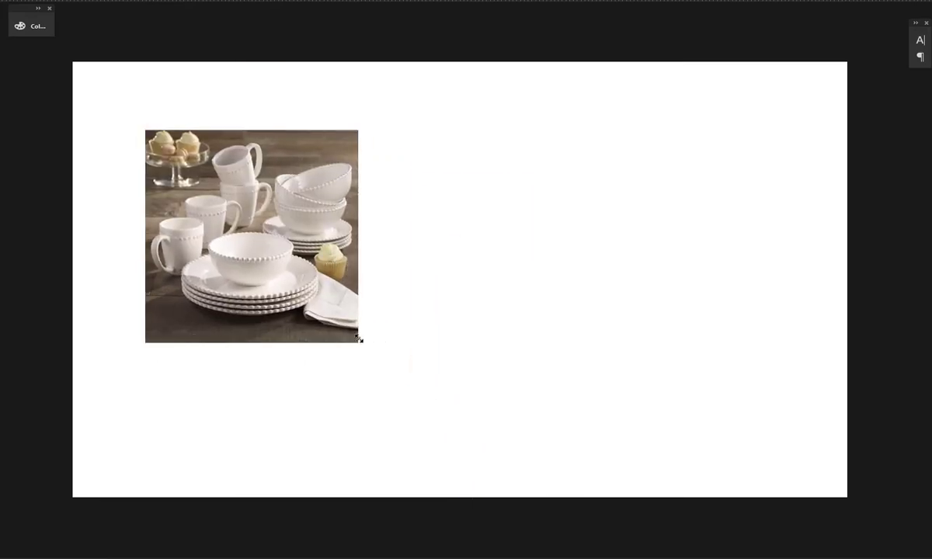
left_click_drag(252, 212, 180, 144)
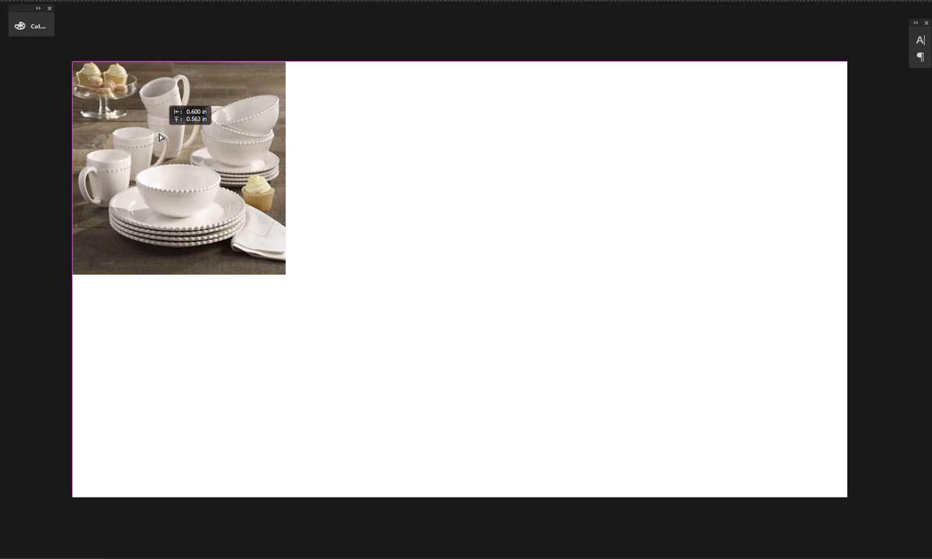
Paste the black dinnerware and pink plate photos and line them up beside the first photo as a top row
key("ctrl+v")
left_click_drag(327, 319, 438, 250)
key("ctrl+v")
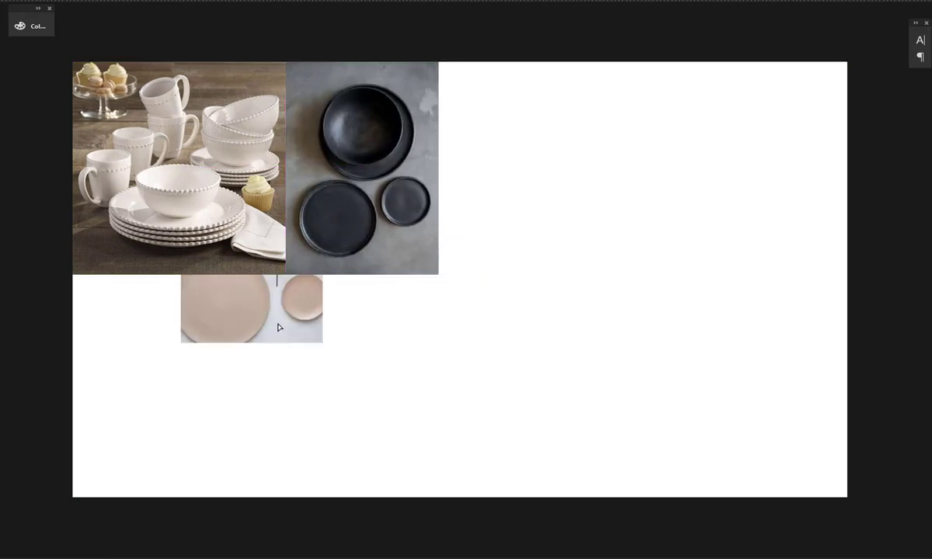
left_click_drag(283, 327, 537, 254)
Paste the dark plates, embossed white dishes and black dinnerware set photos and arrange them as a second row
key("ctrl+v")
left_click_drag(287, 263, 545, 400)
key("ctrl+v")
left_click_drag(289, 325, 397, 470)
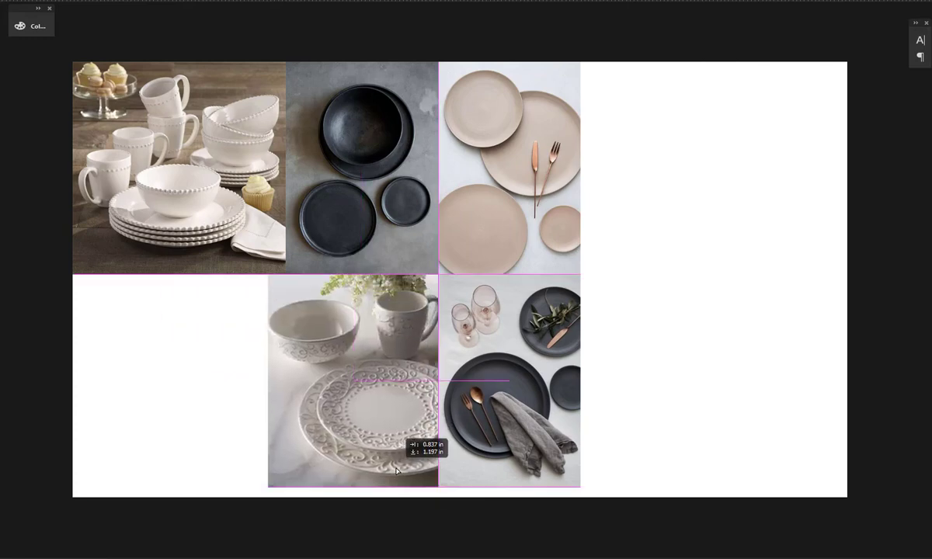
key("ctrl+v")
left_click_drag(217, 304, 177, 482)
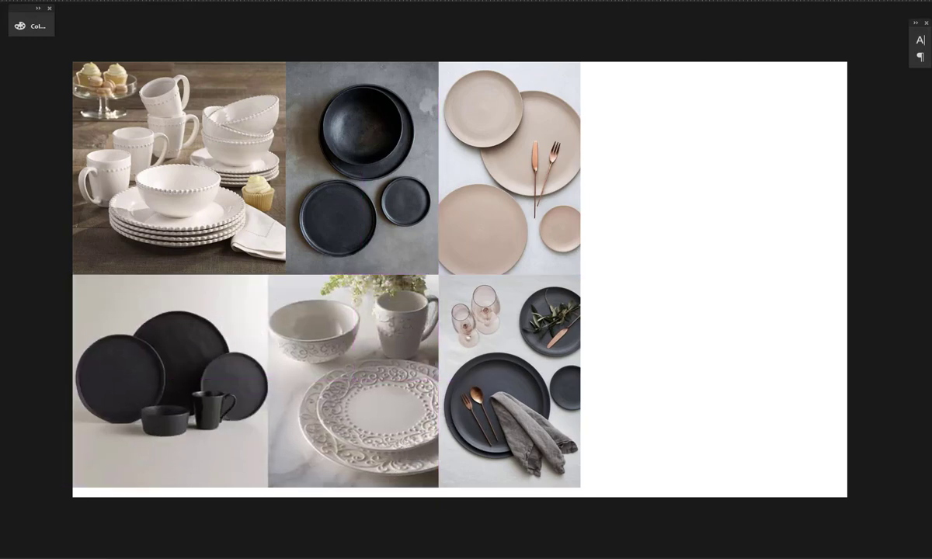
Scale the six-photo collage down towards the canvas's upper-left corner
key("ctrl+t")
left_click_drag(580, 488, 356, 353)
key("Return")
Paste the black cookware, patterned plates and blue-rimmed dishes photos and arrange them as a third row
key("ctrl+v")
left_click_drag(269, 342, 155, 342)
key("ctrl+v")
left_click_drag(370, 431, 386, 456)
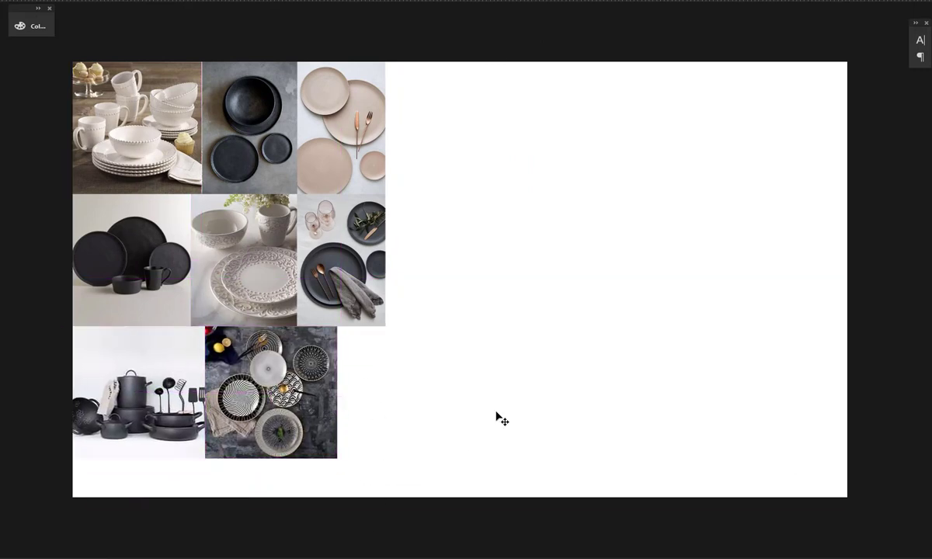
key("ctrl+v")
left_click_drag(388, 319, 465, 436)
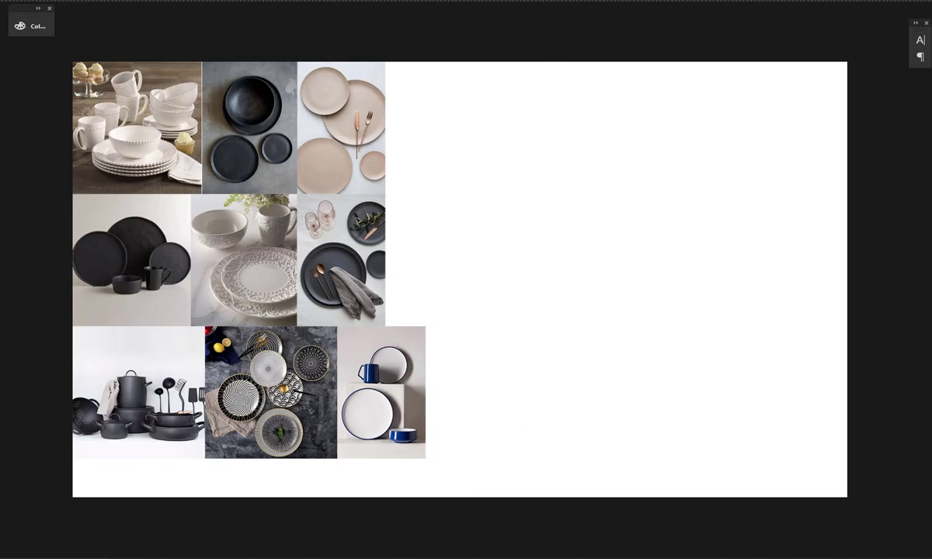
Paste the dining table photo at the end of the second row and scale the whole collage down
key("ctrl+v")
left_click_drag(357, 276, 453, 254)
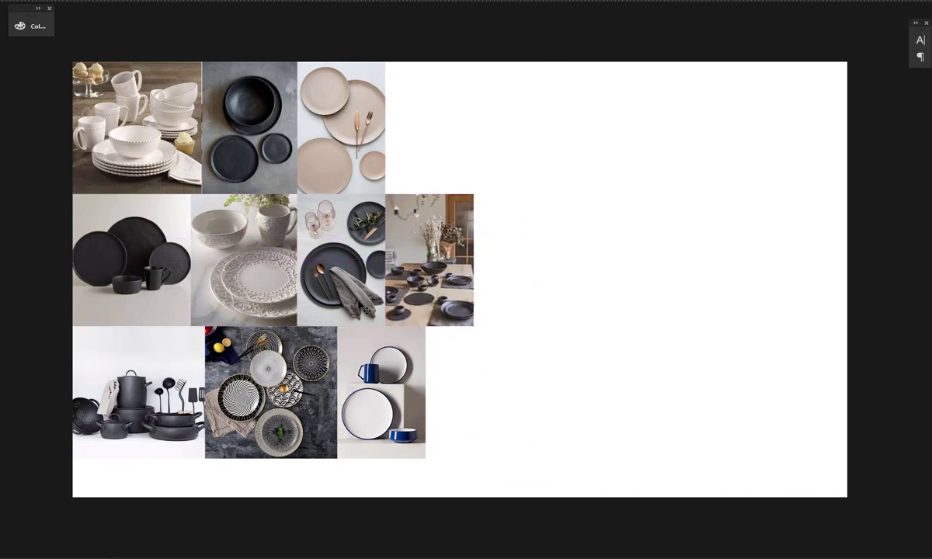
key("ctrl+t")
left_click_drag(473, 458, 403, 388)
key("Return")
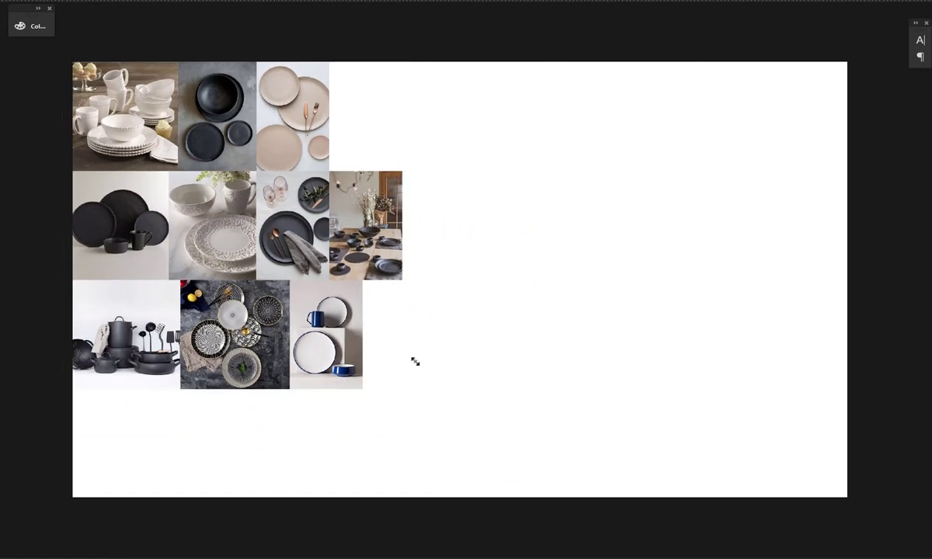
Paste the gold-toned dishes, dotted plates and dark bowls photos and arrange them as a fourth row down to the canvas's lower edge
key("ctrl+v")
left_click_drag(325, 379, 188, 443)
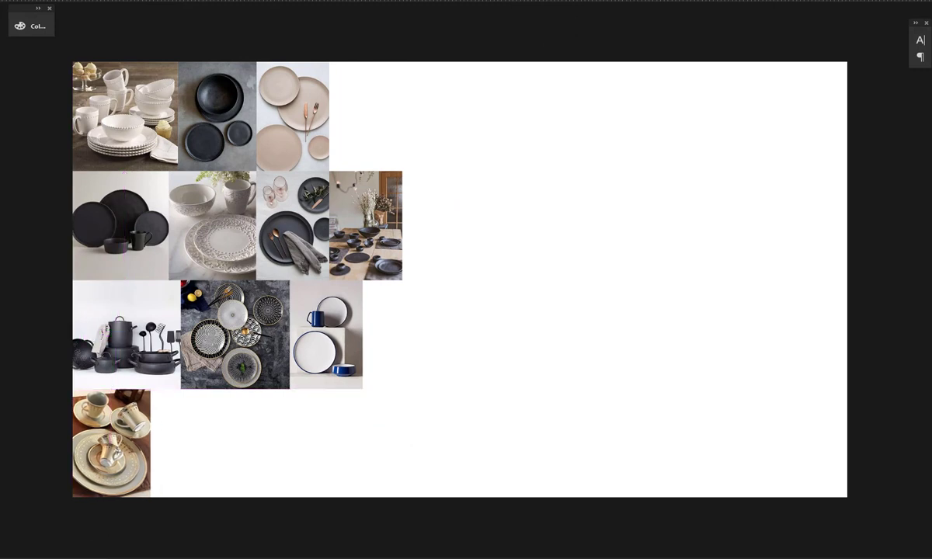
key("ctrl+v")
left_click_drag(257, 470, 233, 452)
key("ctrl+v")
left_click_drag(501, 491, 296, 417)
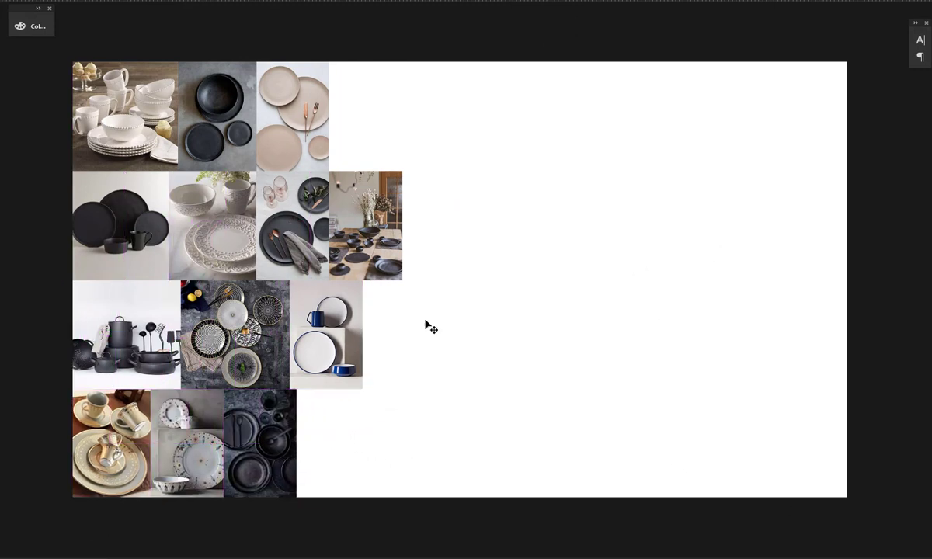
Choose a sketching brush and draw a tilted bowl rim ellipse with side and base guide lines beside the collage
right_click(799, 408)
left_click(868, 81)
key("ctrl+plus")
left_click_drag(642, 230, 755, 310)
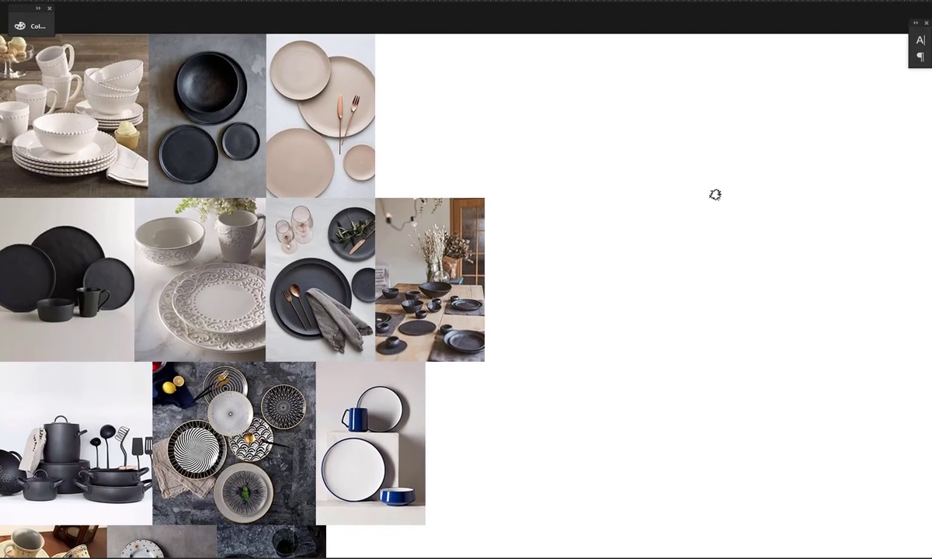
mouse_move(691, 114)
left_mouse_down()
mouse_move(647, 119)
mouse_move(726, 116)
mouse_move(730, 103)
mouse_move(571, 163)
mouse_move(676, 112)
mouse_move(631, 156)
mouse_move(617, 124)
mouse_move(720, 115)
mouse_move(660, 98)
mouse_move(721, 98)
mouse_move(684, 94)
mouse_move(576, 126)
mouse_move(611, 237)
left_mouse_up()
mouse_move(727, 45)
left_mouse_down()
mouse_move(757, 164)
mouse_move(626, 258)
left_mouse_up()
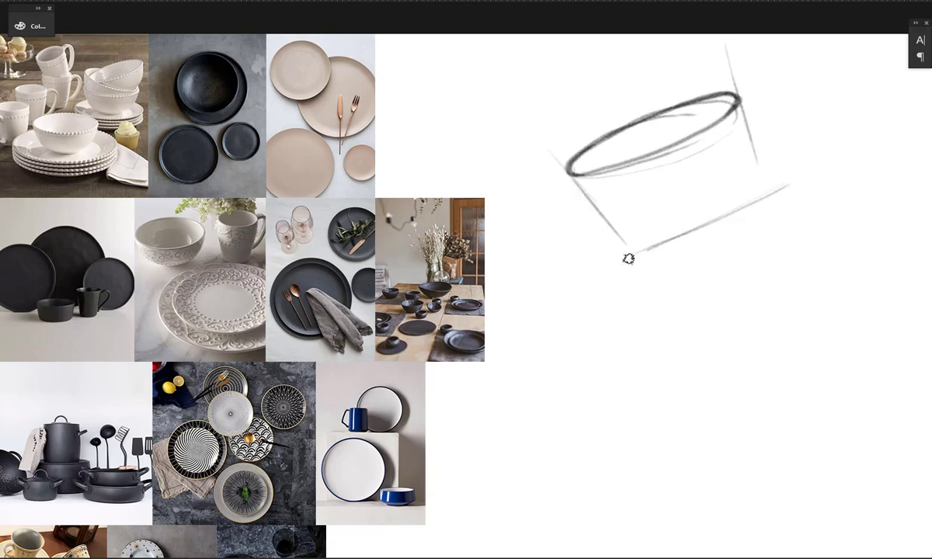
Draw the bowl's sides with rounded lower corners and darken its base line
left_click_drag(765, 166, 755, 197)
mouse_move(573, 175)
left_mouse_down()
mouse_move(589, 202)
mouse_move(646, 244)
left_mouse_up()
mouse_move(740, 98)
left_mouse_down()
mouse_move(756, 172)
mouse_move(752, 202)
left_mouse_up()
left_click_drag(658, 243, 752, 199)
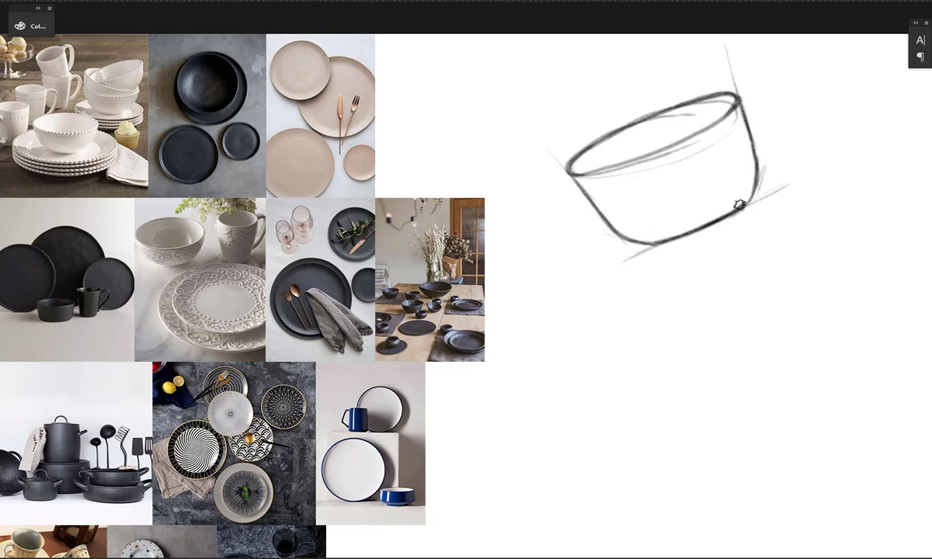
Rotate the bowl sketch until its rim is level and shift it slightly towards the reference photos
key("ctrl+t")
left_click_drag(829, 154, 807, 202)
key("Return")
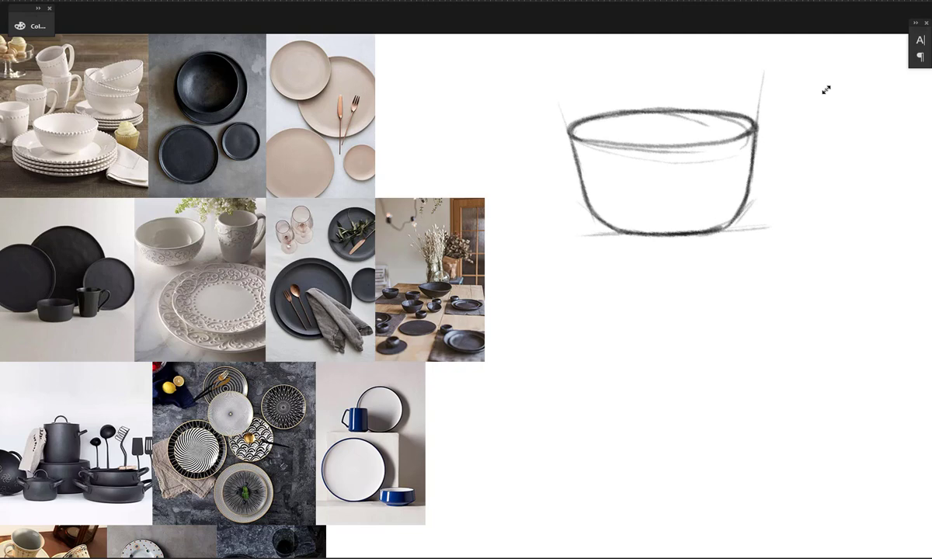
key("ctrl+t")
left_click_drag(730, 73, 758, 108)
key("Return")
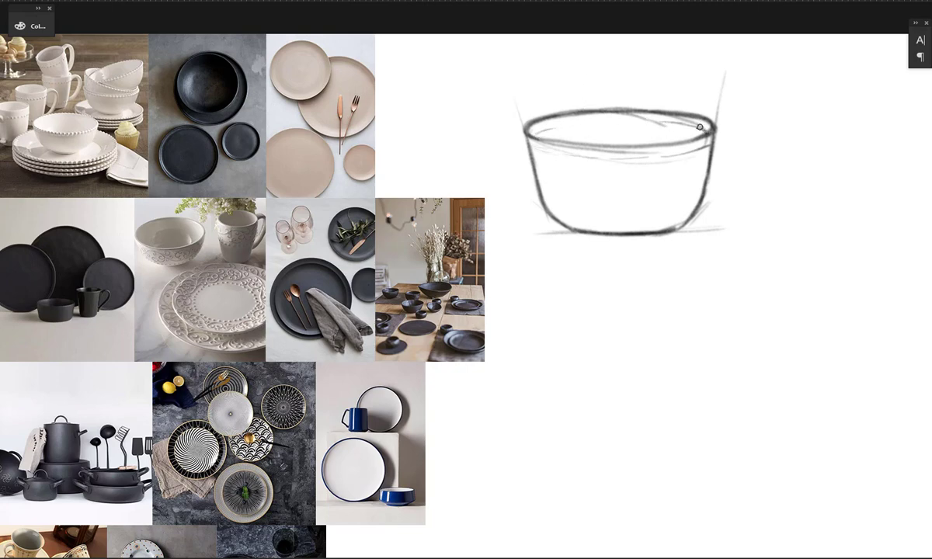
Hatch shading inside the bowl and along its left outer side, adding a contour line below the rim
left_click_drag(700, 127, 655, 121)
left_click_drag(549, 130, 602, 124)
mouse_move(532, 135)
left_mouse_down()
mouse_move(582, 131)
mouse_move(662, 150)
mouse_move(612, 141)
mouse_move(654, 137)
mouse_move(625, 134)
left_mouse_up()
mouse_move(547, 154)
left_mouse_down()
mouse_move(621, 163)
mouse_move(582, 174)
mouse_move(591, 207)
left_mouse_up()
left_click_drag(604, 213, 629, 224)
mouse_move(550, 212)
left_mouse_down()
mouse_move(612, 225)
mouse_move(534, 153)
mouse_move(581, 166)
left_mouse_up()
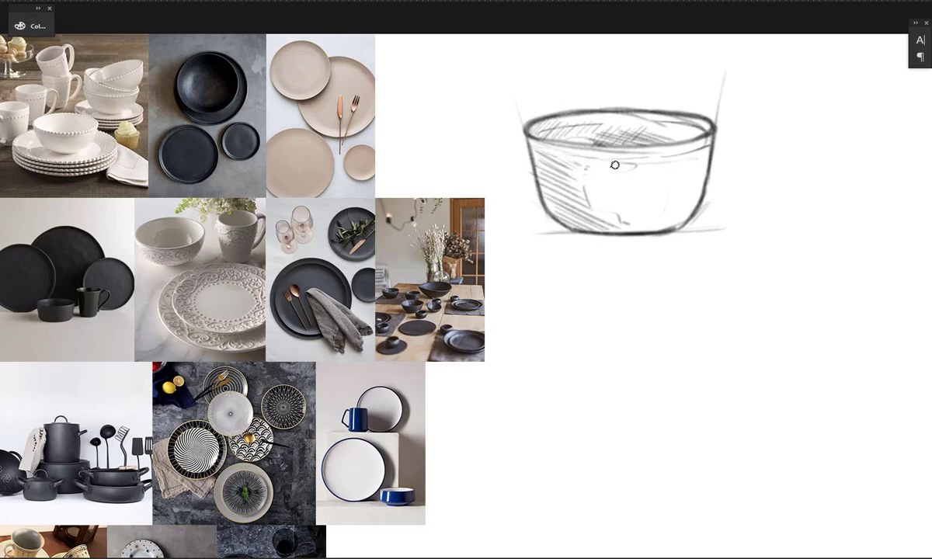
Draw reflection contours on the bowl's front and darken its side and rim outlines
left_click_drag(633, 152, 614, 175)
left_click_drag(661, 180, 656, 225)
mouse_move(716, 133)
left_mouse_down()
mouse_move(699, 201)
mouse_move(681, 225)
left_mouse_up()
mouse_move(523, 130)
left_mouse_down()
mouse_move(549, 215)
mouse_move(544, 191)
mouse_move(572, 229)
left_mouse_up()
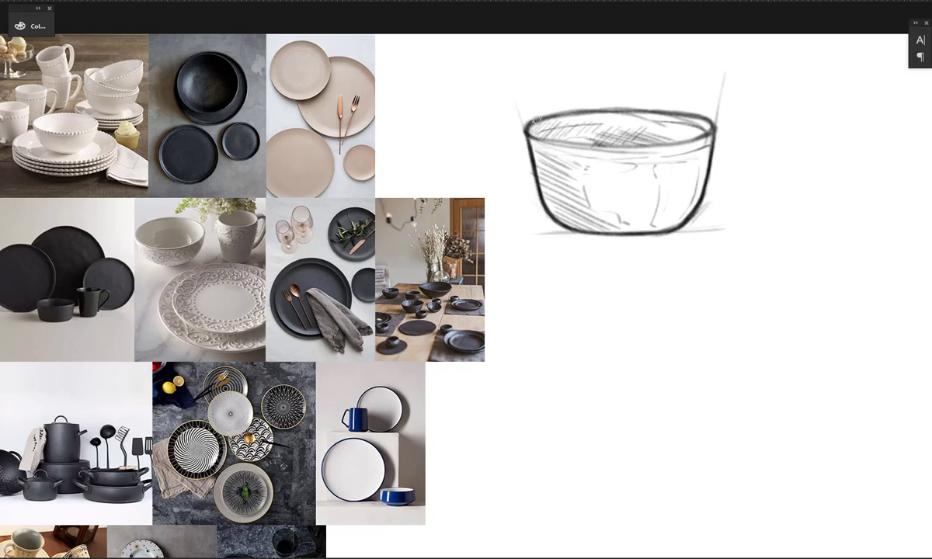
mouse_move(525, 132)
left_mouse_down()
mouse_move(564, 144)
mouse_move(657, 139)
mouse_move(601, 144)
mouse_move(505, 117)
mouse_move(618, 104)
mouse_move(665, 117)
mouse_move(595, 106)
left_mouse_up()
left_click_drag(692, 224, 694, 214)
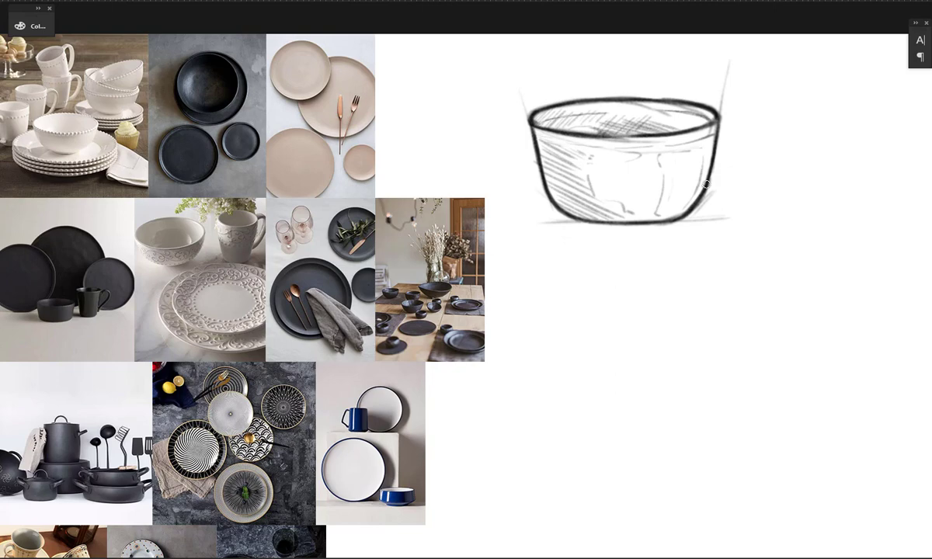
Adjust the bowl sketch with a slight rotation and touch up its lower right side
key("ctrl+t")
left_click_drag(750, 153, 751, 158)
key("Return")
left_click_drag(698, 191, 697, 181)
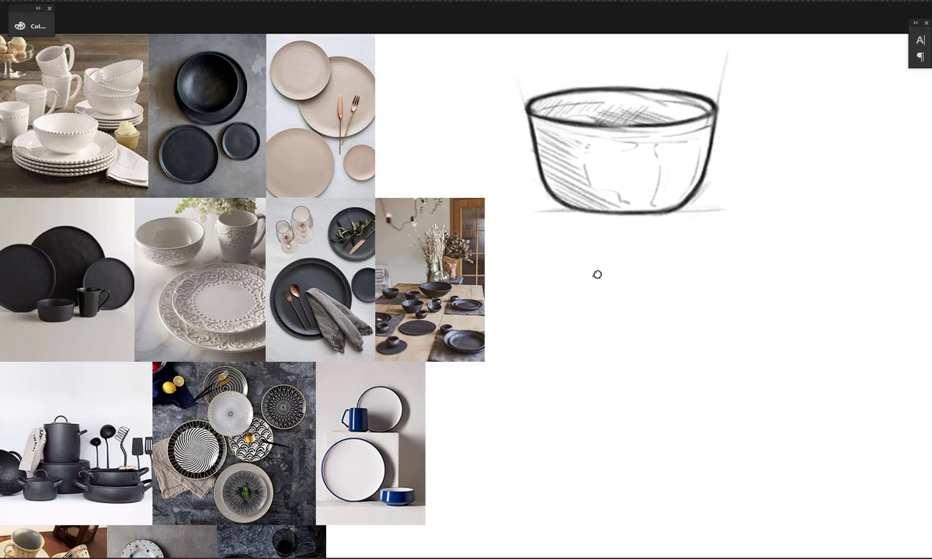
Sketch a wide flat plate ellipse below the bowl, redoing the first strokes, and add a lighter inner ellipse
mouse_move(610, 254)
left_mouse_down()
mouse_move(570, 266)
mouse_move(663, 304)
mouse_move(696, 302)
left_mouse_up()
left_click_drag(614, 253, 733, 256)
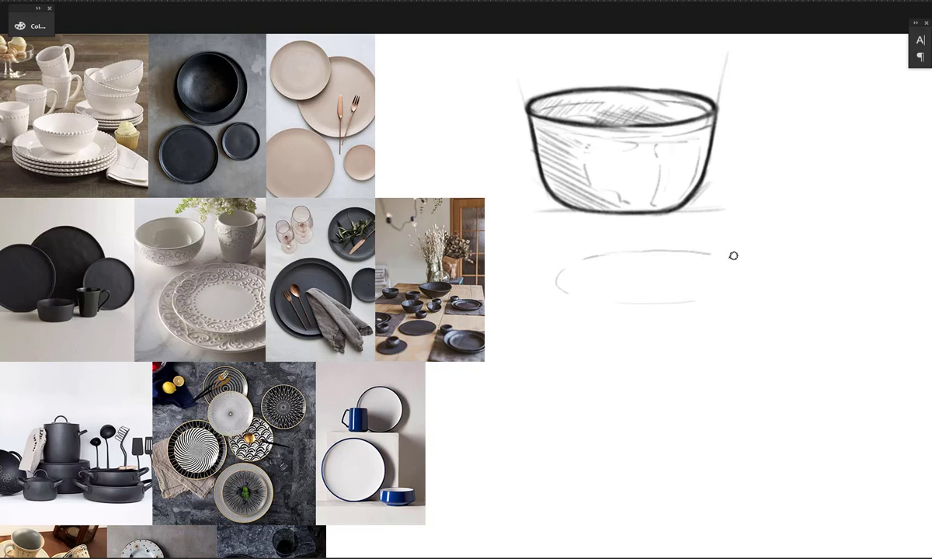
key("ctrl+z")
mouse_move(574, 263)
left_mouse_down()
mouse_move(738, 252)
mouse_move(766, 279)
mouse_move(689, 296)
mouse_move(756, 272)
mouse_move(753, 255)
mouse_move(734, 294)
mouse_move(674, 250)
mouse_move(573, 296)
mouse_move(611, 256)
mouse_move(643, 250)
mouse_move(680, 309)
left_mouse_up()
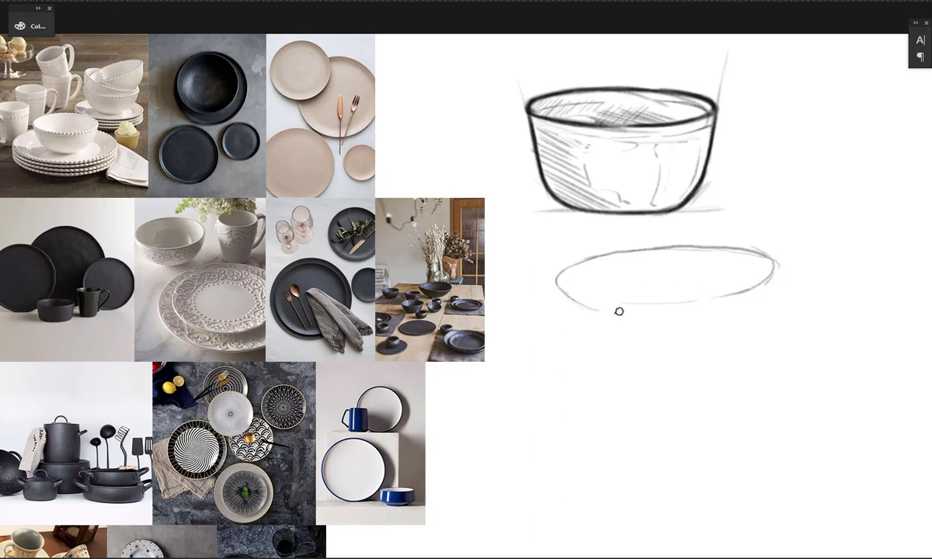
mouse_move(657, 312)
left_mouse_down()
mouse_move(696, 309)
mouse_move(776, 272)
left_mouse_up()
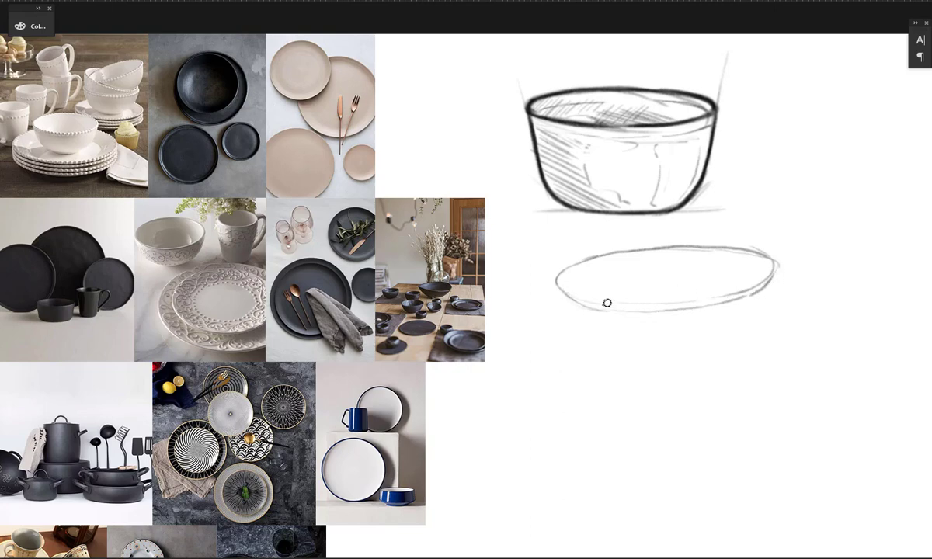
mouse_move(635, 312)
left_mouse_down()
mouse_move(747, 297)
mouse_move(701, 271)
left_mouse_up()
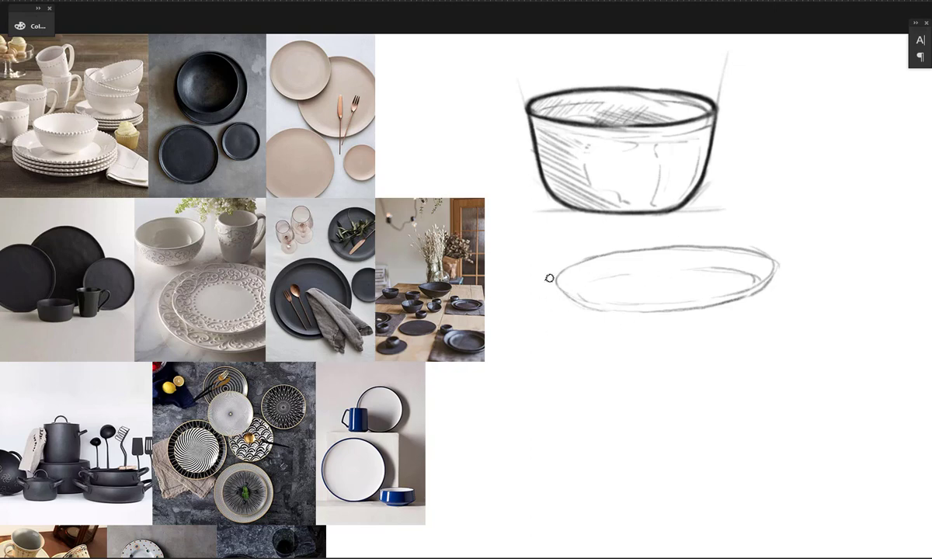
Add slanted rim guides at both ends of the plate and darken the front curve of its inner ellipse
left_click_drag(596, 317, 600, 323)
left_click_drag(799, 246, 754, 303)
left_click_drag(756, 283, 781, 242)
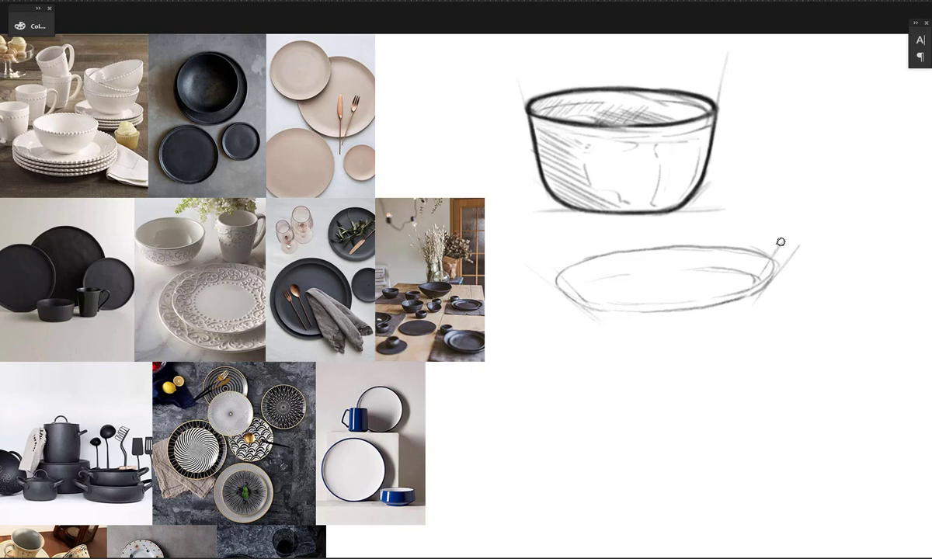
mouse_move(588, 282)
left_mouse_down()
mouse_move(597, 304)
mouse_move(585, 302)
mouse_move(616, 304)
left_mouse_up()
mouse_move(568, 295)
left_mouse_down()
mouse_move(662, 305)
mouse_move(756, 287)
left_mouse_up()
mouse_move(700, 300)
left_mouse_down()
mouse_move(753, 286)
mouse_move(746, 293)
left_mouse_up()
Darken the plate's outer outline along the front and back edges, redoing the right part of the back rim
left_click_drag(569, 299, 598, 309)
left_click_drag(579, 303, 655, 311)
left_click_drag(662, 311, 699, 308)
mouse_move(561, 277)
left_mouse_down()
mouse_move(654, 246)
mouse_move(693, 248)
left_mouse_up()
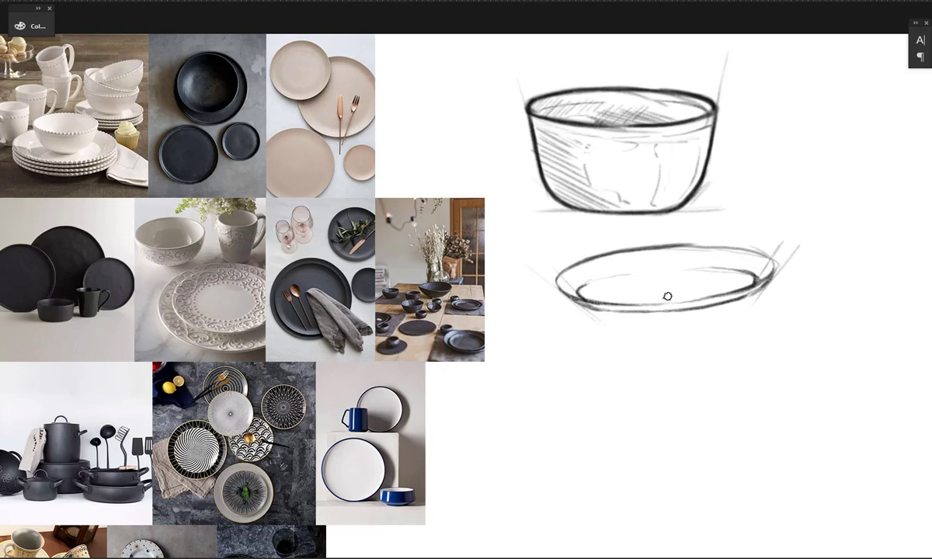
key("ctrl+z")
mouse_move(661, 246)
left_mouse_down()
mouse_move(713, 247)
mouse_move(773, 270)
left_mouse_up()
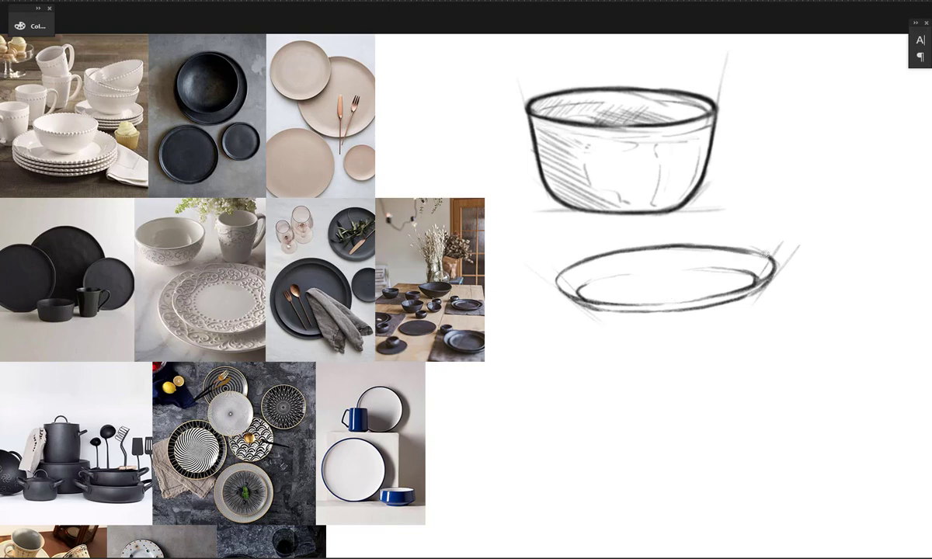
key("ctrl+z")
mouse_move(698, 246)
left_mouse_down()
mouse_move(739, 248)
mouse_move(772, 273)
left_mouse_up()
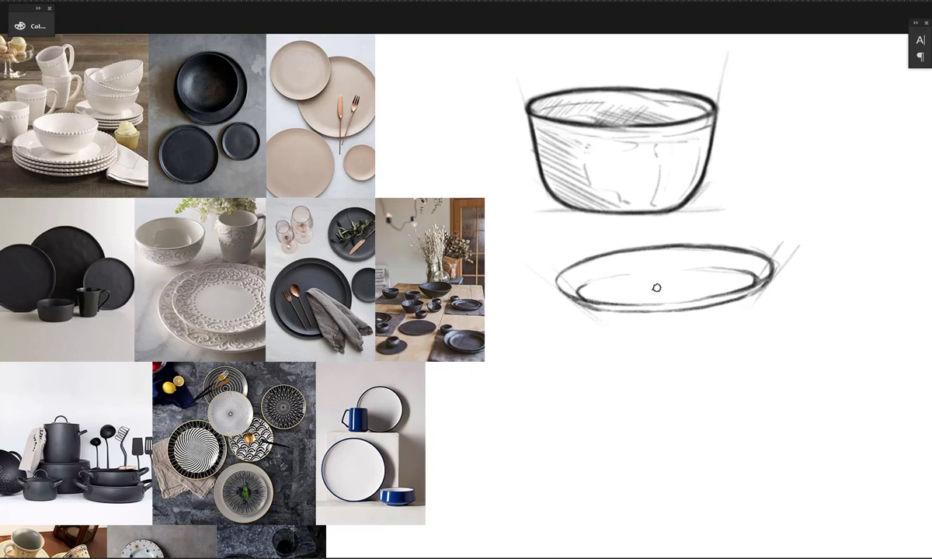
Darken the plate's inner ellipse, thicken its front edge and add small detail strokes on the right rim
left_click_drag(577, 293, 667, 271)
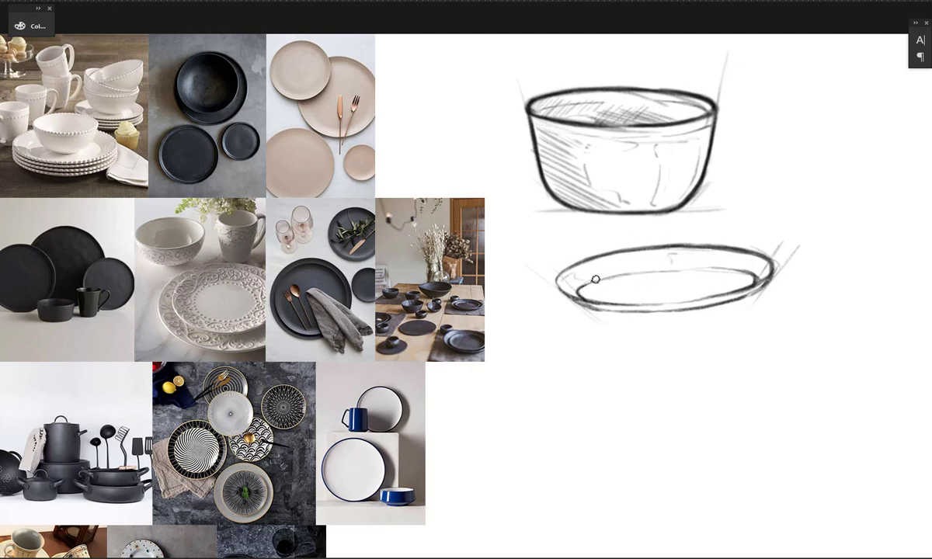
left_click_drag(595, 279, 729, 269)
left_click_drag(622, 303, 725, 297)
left_click_drag(654, 304, 720, 298)
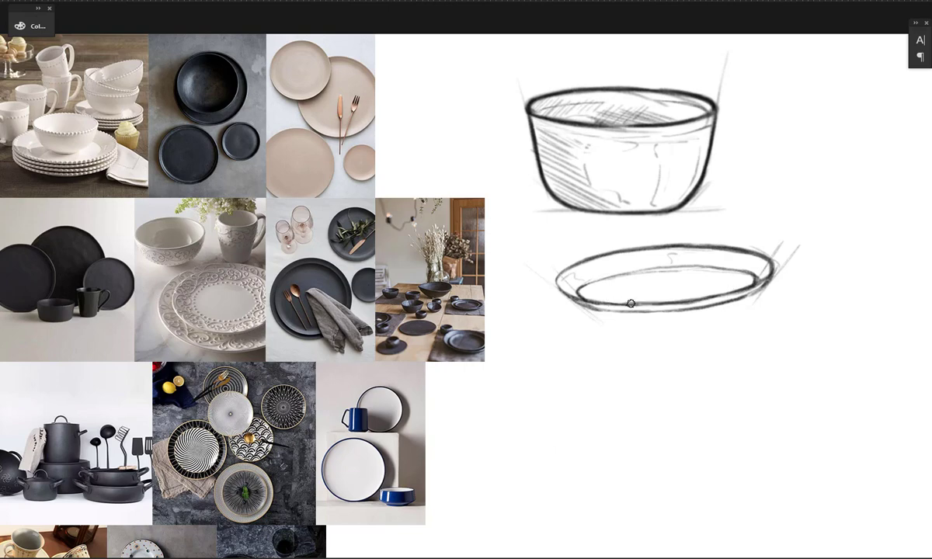
left_click_drag(583, 304, 623, 309)
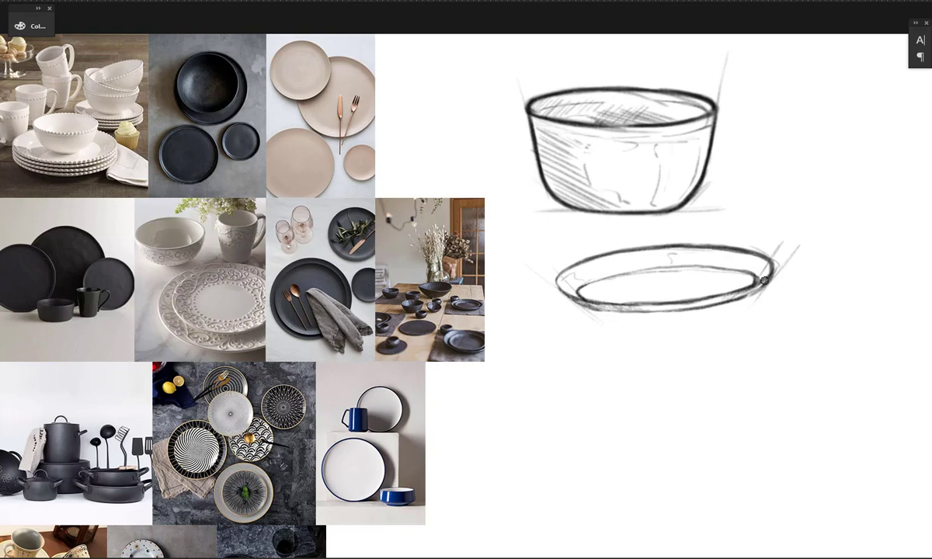
left_click_drag(716, 254, 734, 257)
left_click_drag(717, 258, 732, 261)
mouse_move(767, 217)
left_mouse_down()
mouse_move(730, 326)
mouse_move(764, 219)
left_mouse_up()
left_click_drag(757, 251, 774, 289)
Rotate the sketch slightly, select the plate and move it to the right of the bowl
key("ctrl+t")
left_click_drag(842, 275, 845, 289)
left_click_drag(718, 384, 608, 389)
left_click_drag(650, 337, 845, 201)
key("Return")
key("ctrl+d")
Sketch the two tapered sides of a mug in the empty area below the bowl
left_click_drag(557, 288, 658, 279)
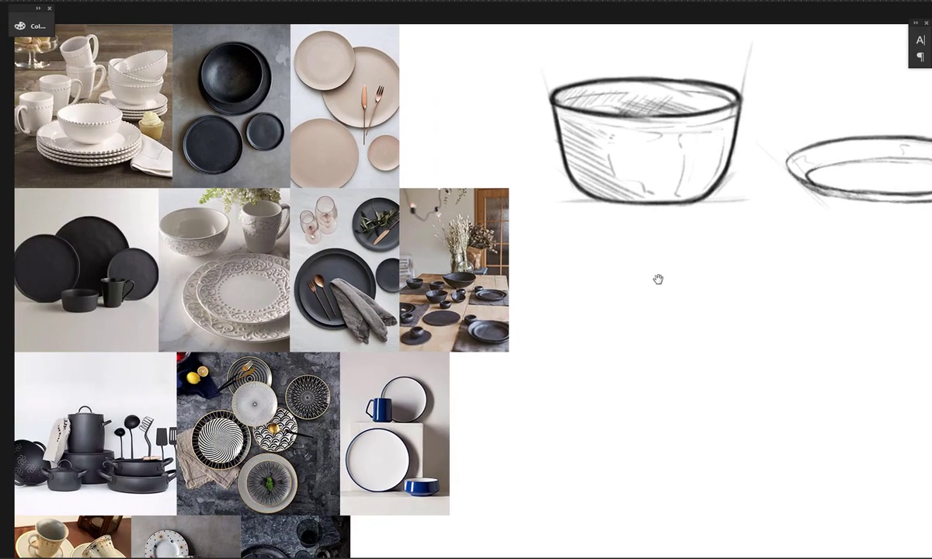
left_click_drag(569, 275, 591, 362)
left_click_drag(661, 276, 644, 373)
left_click_drag(578, 299, 597, 377)
left_click_drag(662, 271, 648, 375)
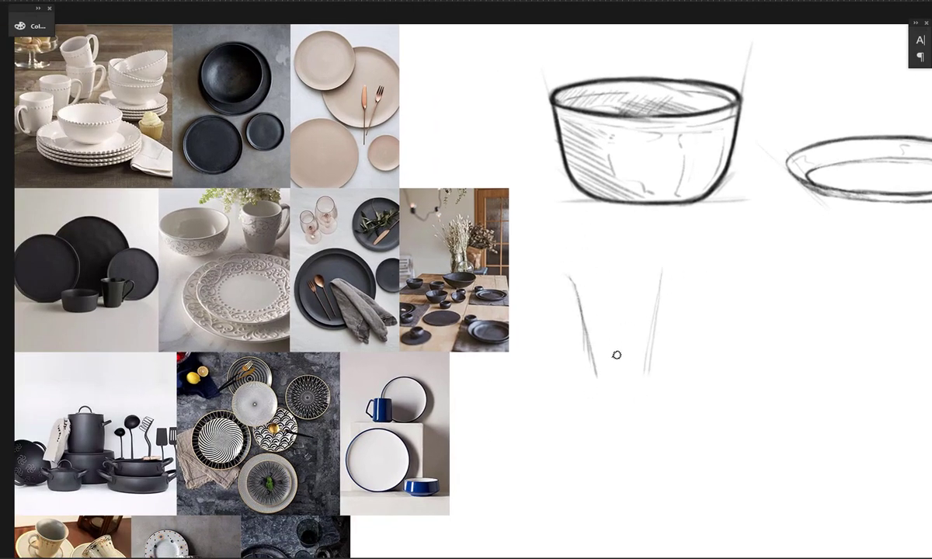
Complete the rough mug outline with a flat base line, a thin rim and a curved handle on its right side
left_click_drag(579, 361, 664, 355)
key("ctrl+z")
left_click_drag(588, 364, 658, 361)
mouse_move(559, 273)
left_mouse_down()
mouse_move(683, 267)
mouse_move(561, 268)
left_mouse_up()
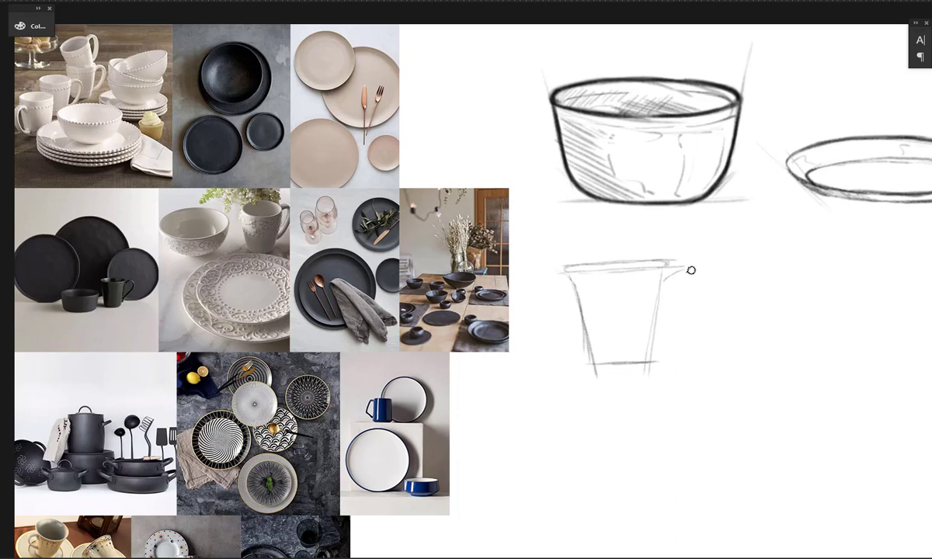
left_click_drag(666, 269, 658, 333)
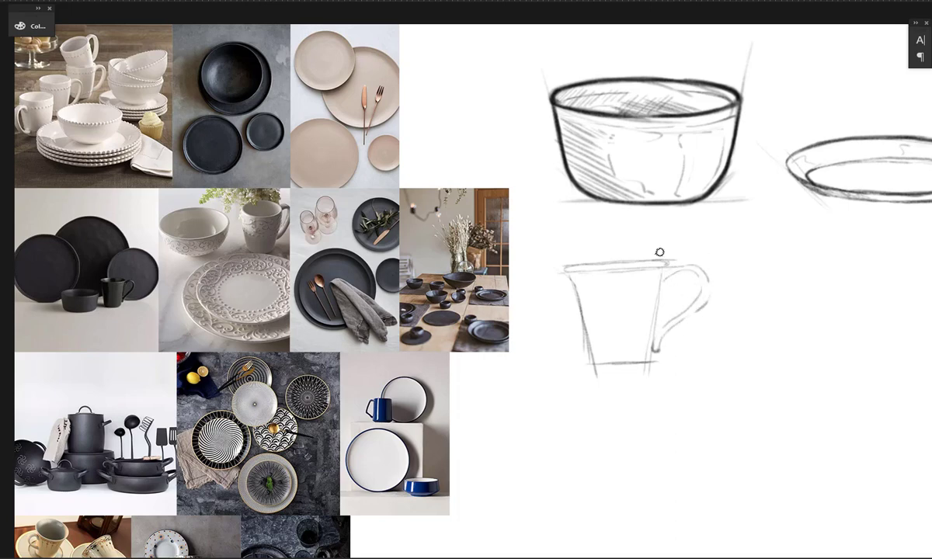
Darken the mug's rim ellipse, tapered sides and base line over the rough outline
mouse_move(576, 271)
left_mouse_down()
mouse_move(657, 264)
mouse_move(576, 266)
mouse_move(628, 263)
left_mouse_up()
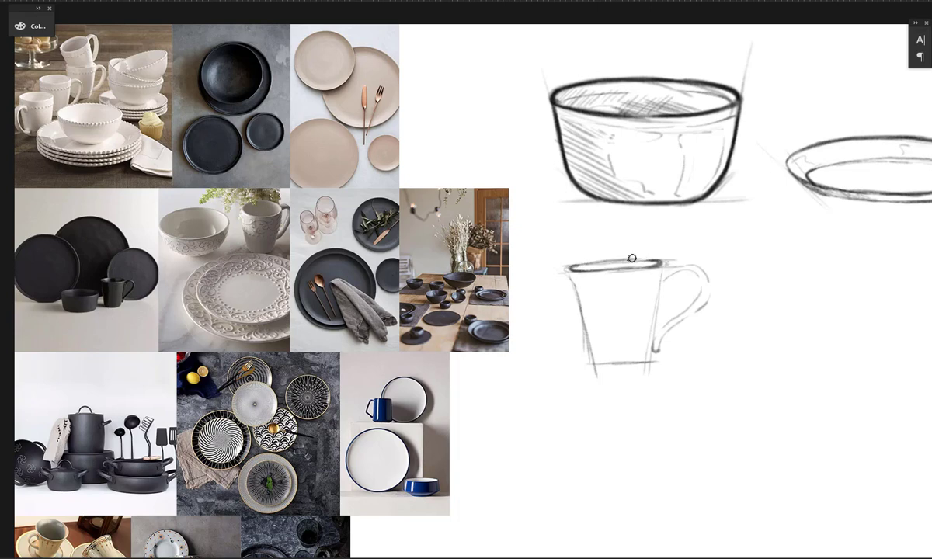
mouse_move(584, 259)
left_mouse_down()
mouse_move(665, 263)
mouse_move(581, 259)
left_mouse_up()
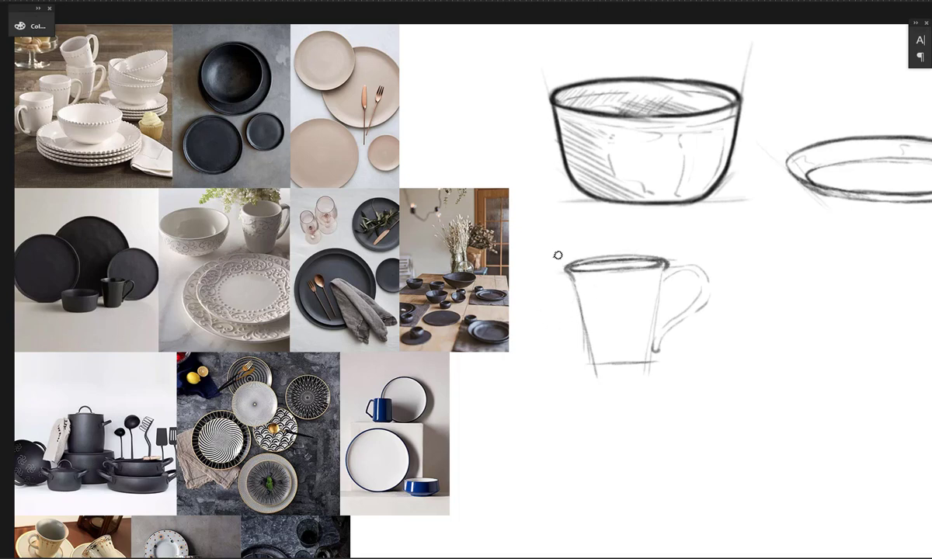
left_click_drag(577, 295, 592, 357)
left_click_drag(593, 356, 576, 283)
mouse_move(667, 269)
left_mouse_down()
mouse_move(654, 347)
mouse_move(661, 298)
left_mouse_up()
left_click_drag(599, 361, 649, 361)
key("ctrl+z")
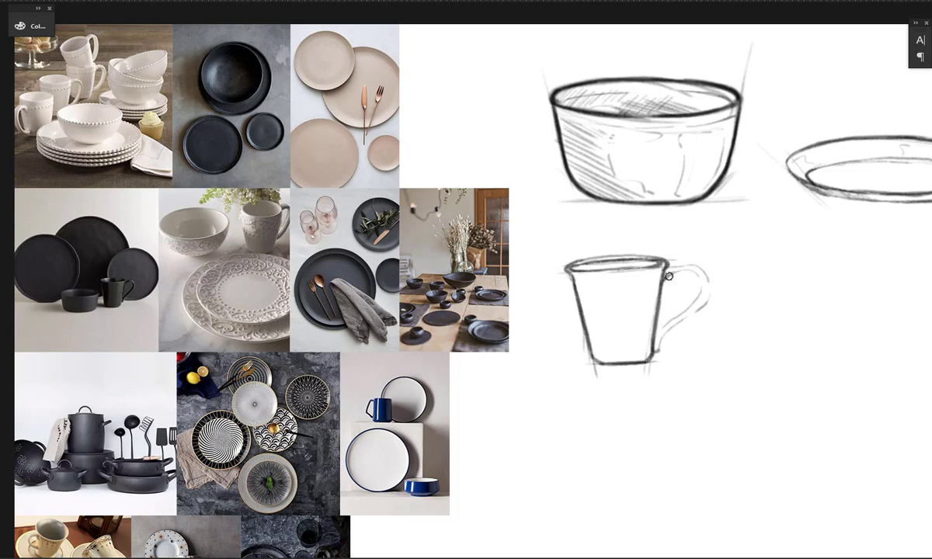
Thicken the mug's curved handle, then add vertical contour lines and hatching on its left side and inside the rim
mouse_move(669, 277)
left_mouse_down()
mouse_move(696, 301)
mouse_move(659, 349)
left_mouse_up()
mouse_move(680, 317)
left_mouse_down()
mouse_move(669, 277)
mouse_move(710, 292)
mouse_move(657, 350)
left_mouse_up()
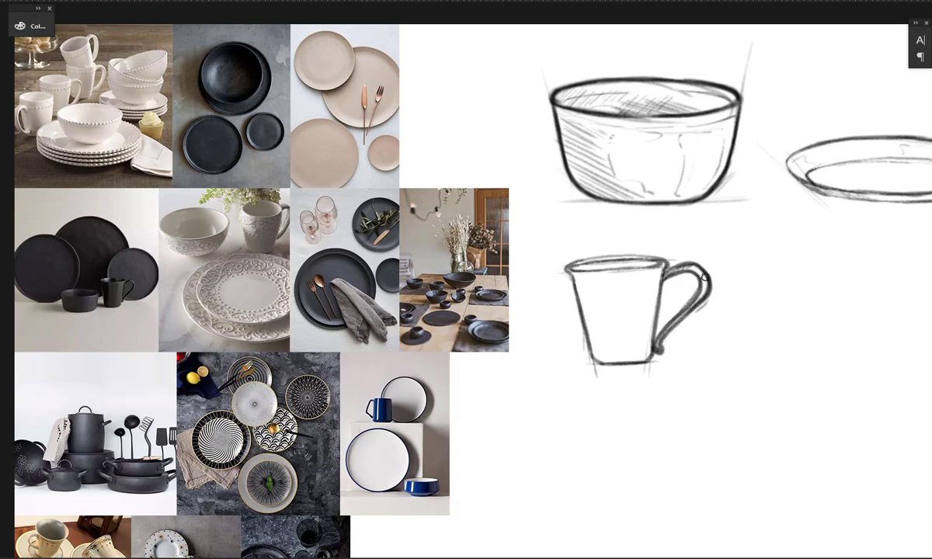
left_click_drag(610, 275, 616, 360)
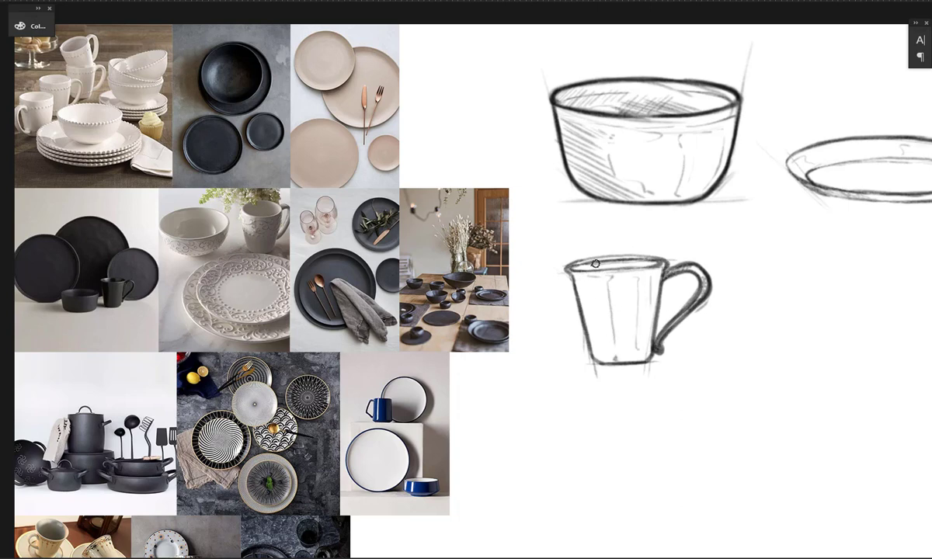
mouse_move(610, 265)
left_mouse_down()
mouse_move(560, 289)
mouse_move(577, 341)
left_mouse_up()
Select the mug with a freehand outline, rotate it slightly and move it up closer beneath the bowl
left_click_drag(766, 289, 729, 232)
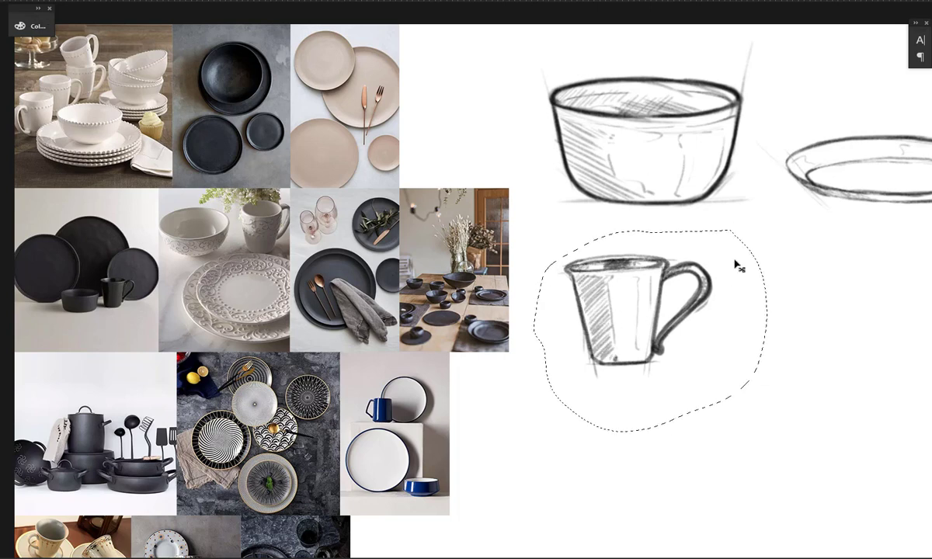
key("ctrl+t")
left_click_drag(780, 257, 784, 264)
left_click_drag(721, 281, 707, 260)
key("Return")
key("ctrl+d")
Sketch a wide flared bowl in the empty area below the mug, with slanted sides, a thin rim ellipse and a base line
mouse_move(640, 406)
left_mouse_down()
mouse_move(605, 408)
mouse_move(640, 274)
left_mouse_up()
key("b")
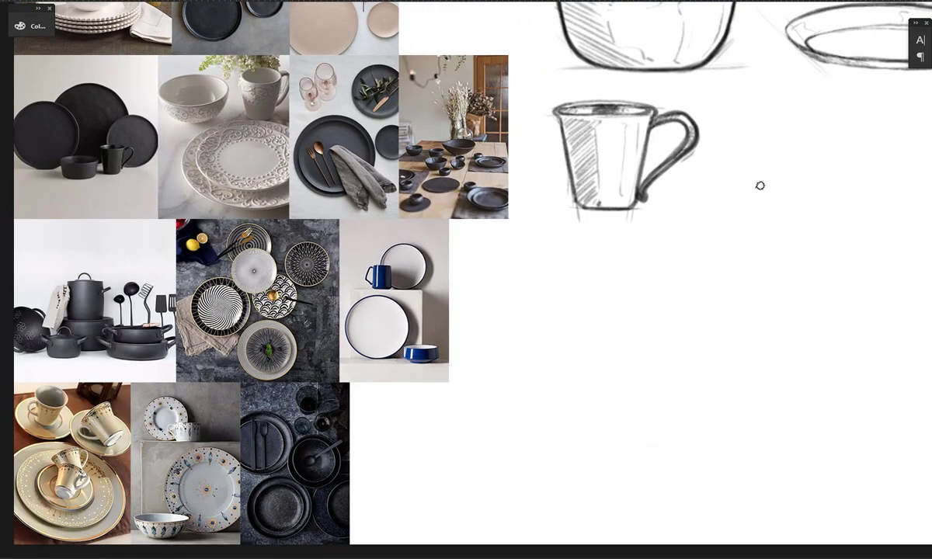
left_click_drag(497, 354, 554, 411)
left_click_drag(738, 353, 698, 403)
left_click_drag(535, 358, 692, 353)
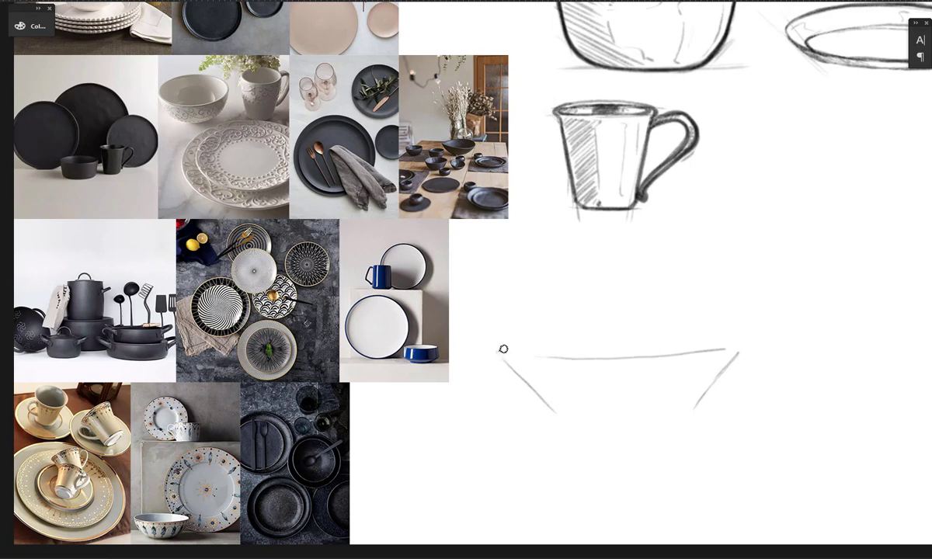
mouse_move(498, 348)
left_mouse_down()
mouse_move(638, 333)
mouse_move(689, 333)
left_mouse_up()
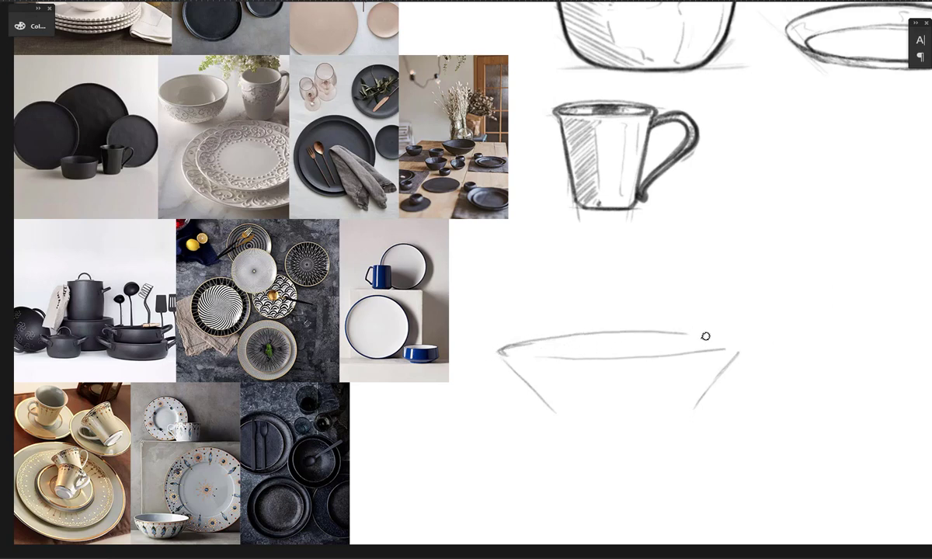
mouse_move(573, 336)
left_mouse_down()
mouse_move(669, 333)
mouse_move(735, 346)
left_mouse_up()
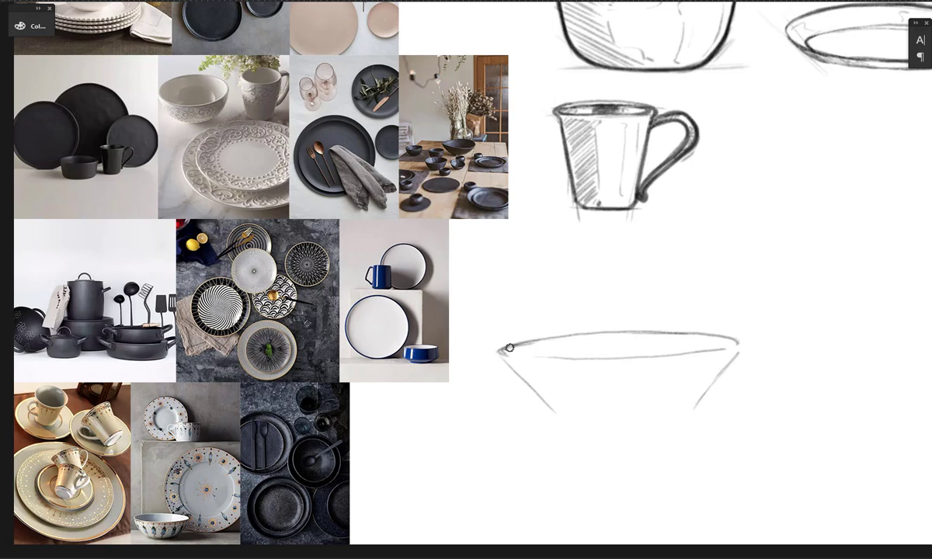
left_click_drag(544, 425, 769, 413)
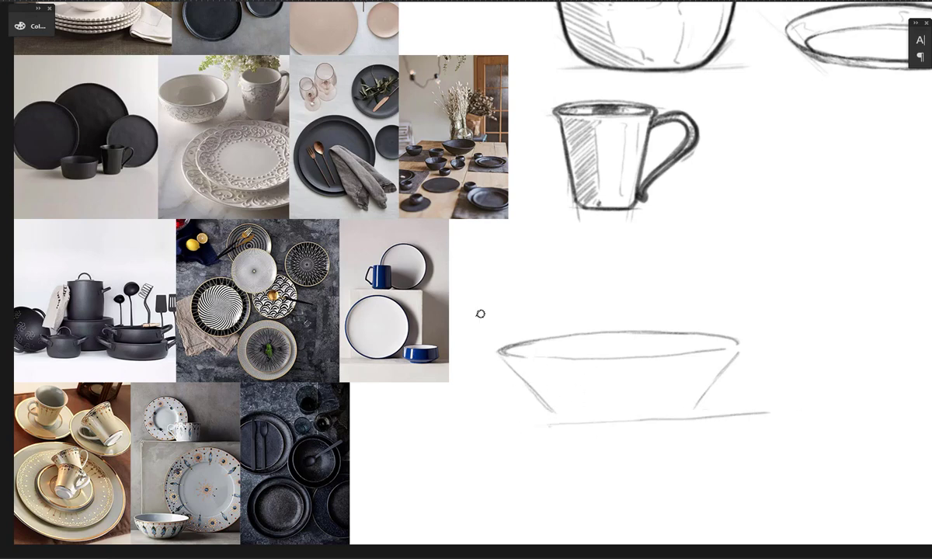
Extend the flared bowl's sides with long slanted guide lines and reinforce its rim corners
left_click_drag(479, 332, 556, 422)
mouse_move(769, 311)
left_mouse_down()
mouse_move(687, 429)
mouse_move(690, 410)
left_mouse_up()
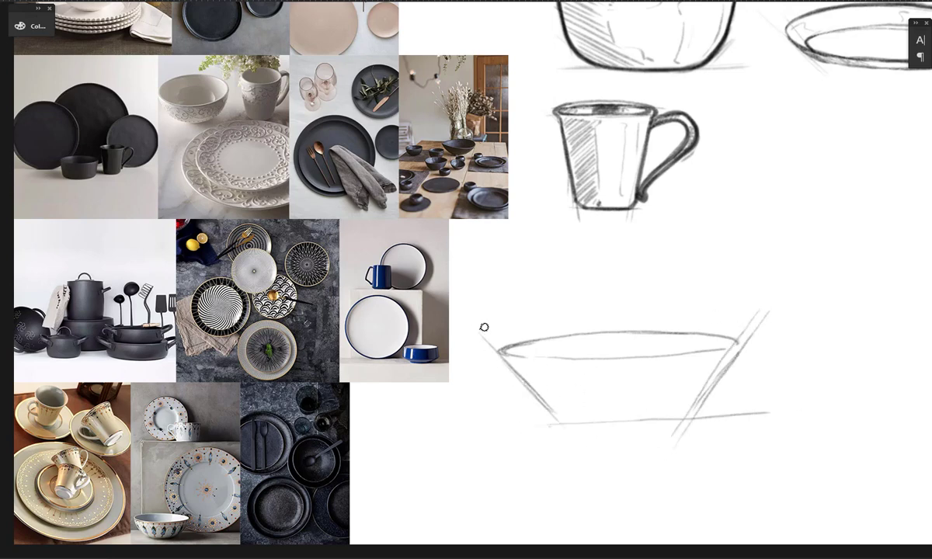
left_click_drag(481, 327, 588, 435)
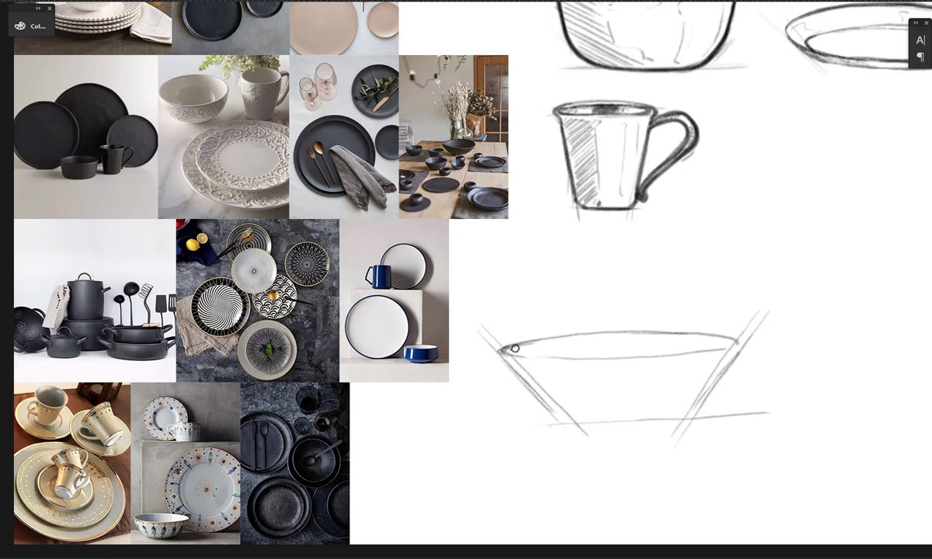
left_click_drag(511, 352, 592, 362)
left_click_drag(734, 340, 731, 365)
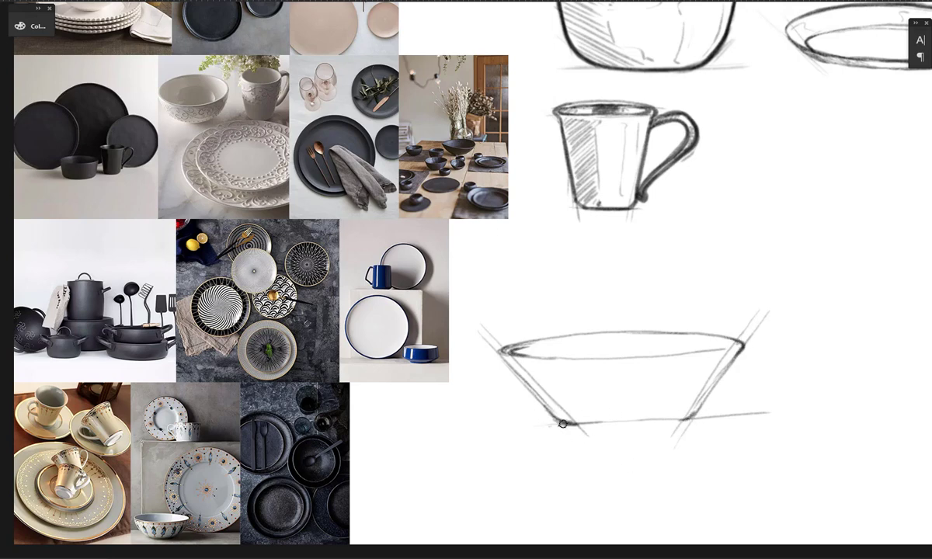
Darken the flared bowl's base and both slanted sides with thick strokes
mouse_move(563, 423)
left_mouse_down()
mouse_move(689, 420)
mouse_move(579, 424)
mouse_move(680, 420)
left_mouse_up()
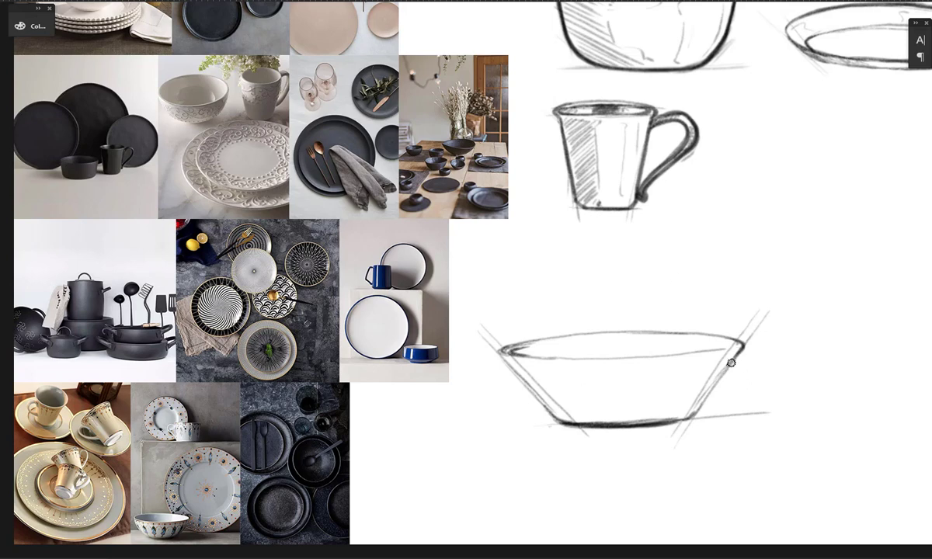
left_click_drag(738, 357, 682, 425)
key("ctrl+z")
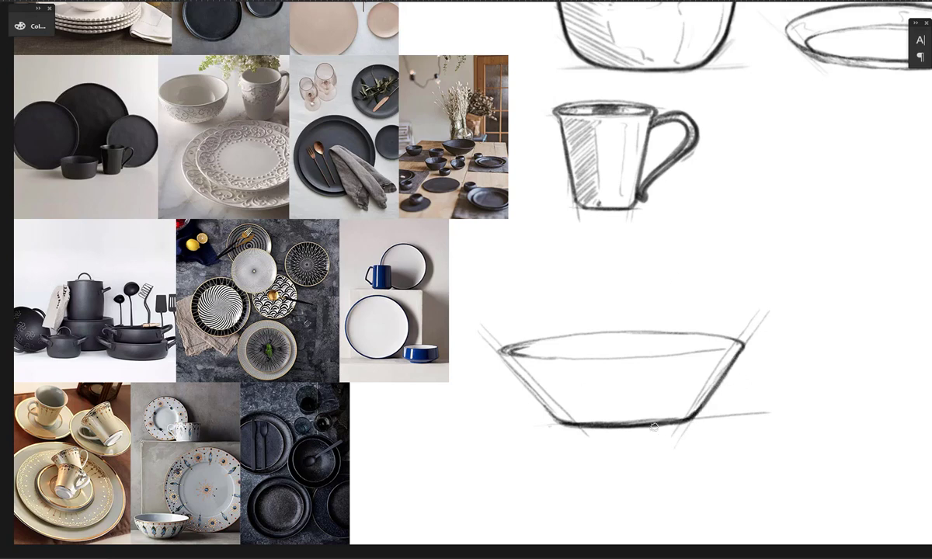
mouse_move(501, 358)
left_mouse_down()
mouse_move(546, 408)
mouse_move(499, 356)
left_mouse_up()
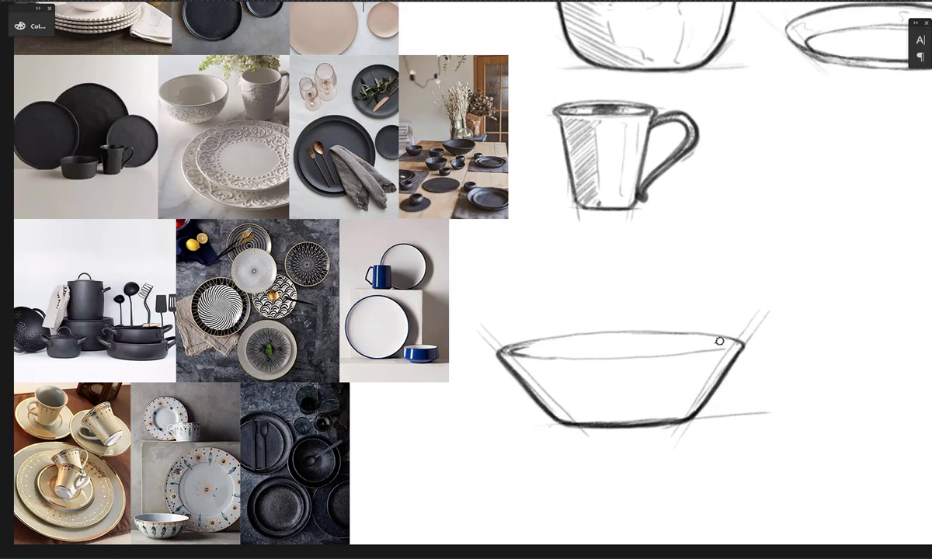
Trace the front and back edges of the flared bowl's rim ellipse with darker strokes
mouse_move(712, 341)
left_mouse_down()
mouse_move(561, 360)
mouse_move(706, 351)
mouse_move(572, 361)
left_mouse_up()
mouse_move(505, 348)
left_mouse_down()
mouse_move(624, 324)
mouse_move(740, 340)
left_mouse_up()
key("ctrl+z")
mouse_move(727, 334)
left_mouse_down()
mouse_move(569, 331)
mouse_move(498, 353)
left_mouse_up()
key("ctrl+z")
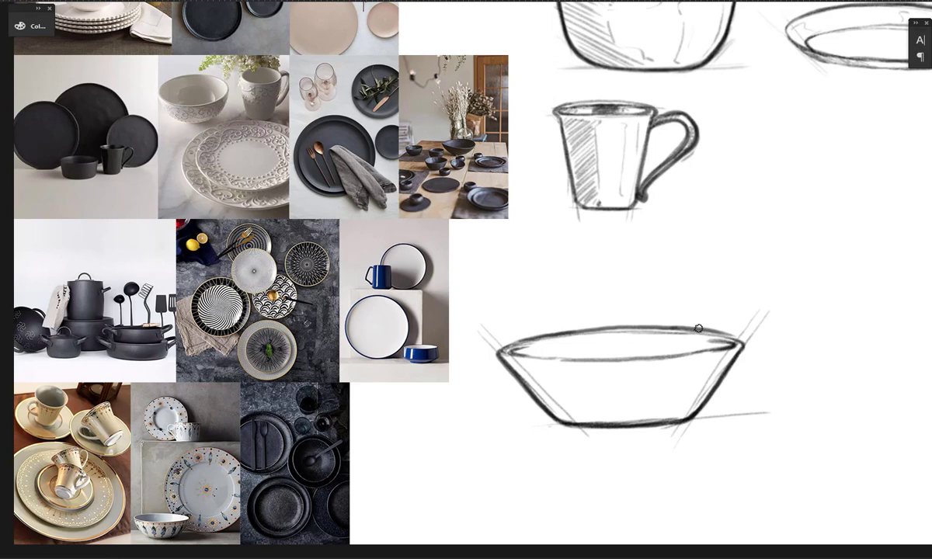
Reinforce the flared bowl's rim and add hatch shading to its left side, base and interior
left_click_drag(682, 327, 738, 341)
left_click_drag(499, 352, 544, 337)
mouse_move(596, 359)
left_mouse_down()
mouse_move(519, 354)
mouse_move(680, 352)
left_mouse_up()
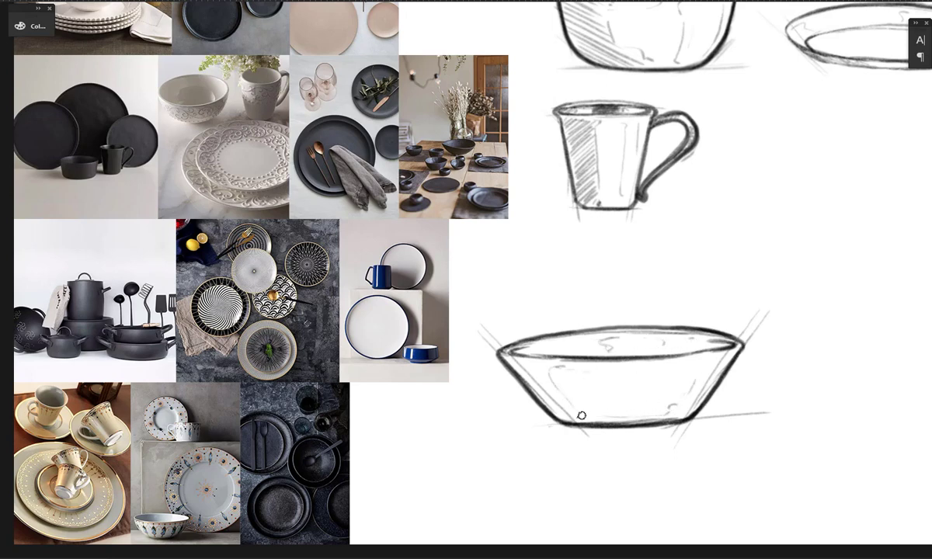
mouse_move(533, 362)
left_mouse_down()
mouse_move(513, 370)
mouse_move(528, 389)
mouse_move(559, 398)
left_mouse_up()
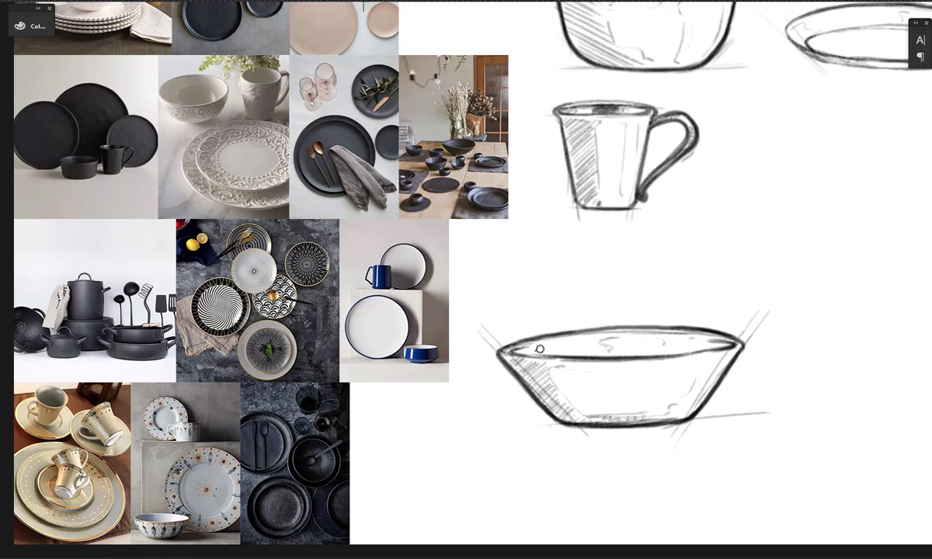
left_click_drag(558, 345, 601, 352)
Select the flared bowl, rotate it slightly and move it to the right of the mug, below the plate
scroll(602, 352, "down", 4)
scroll(466, 281, "up", 1)
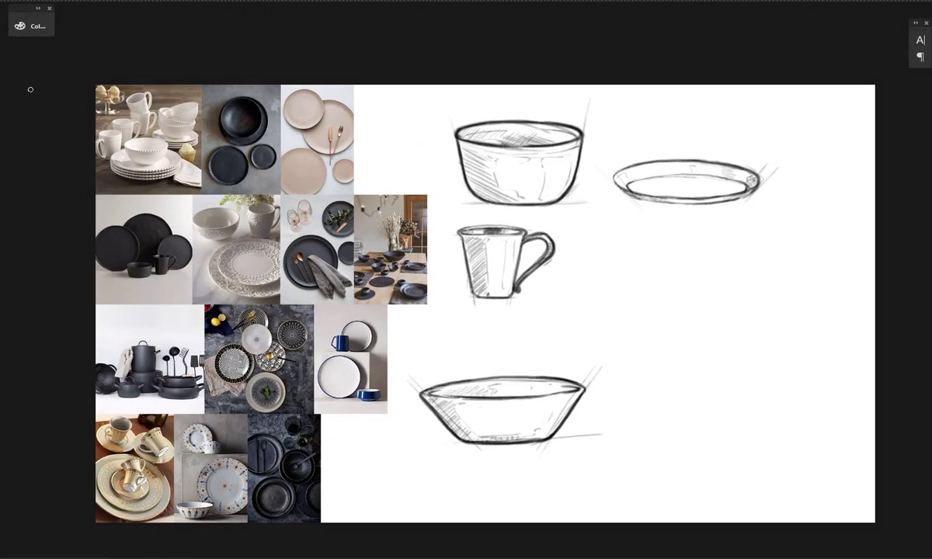
key("l")
mouse_move(639, 319)
left_mouse_down()
mouse_move(392, 460)
mouse_move(633, 319)
left_mouse_up()
key("ctrl+t")
left_click_drag(685, 314, 691, 324)
mouse_move(583, 390)
left_mouse_down()
mouse_move(807, 243)
mouse_move(829, 240)
left_mouse_up()
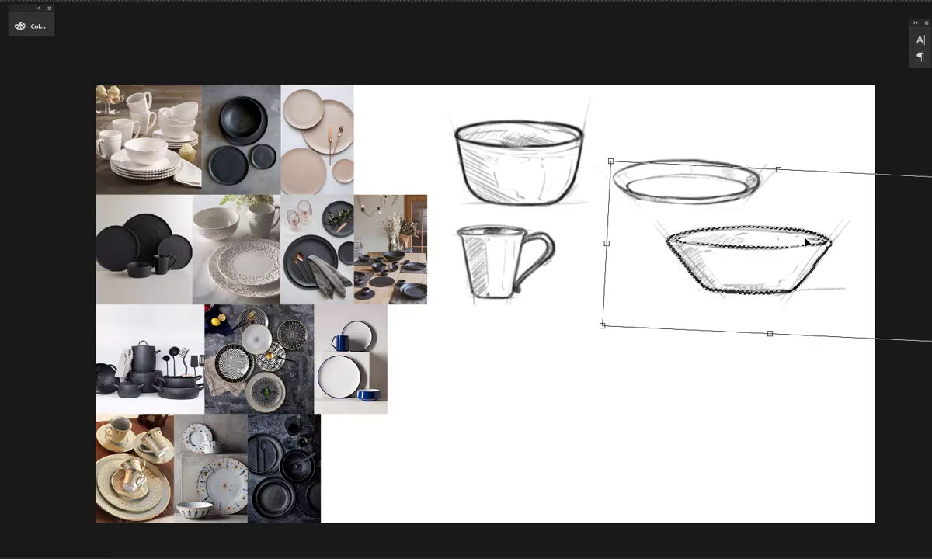
key("Return")
key("ctrl+d")
Sketch a tilted plate in the empty area below the mug, with an ellipse, side guide lines and a parallel lower edge
scroll(524, 365, "up", 4)
left_click_drag(523, 365, 650, 195)
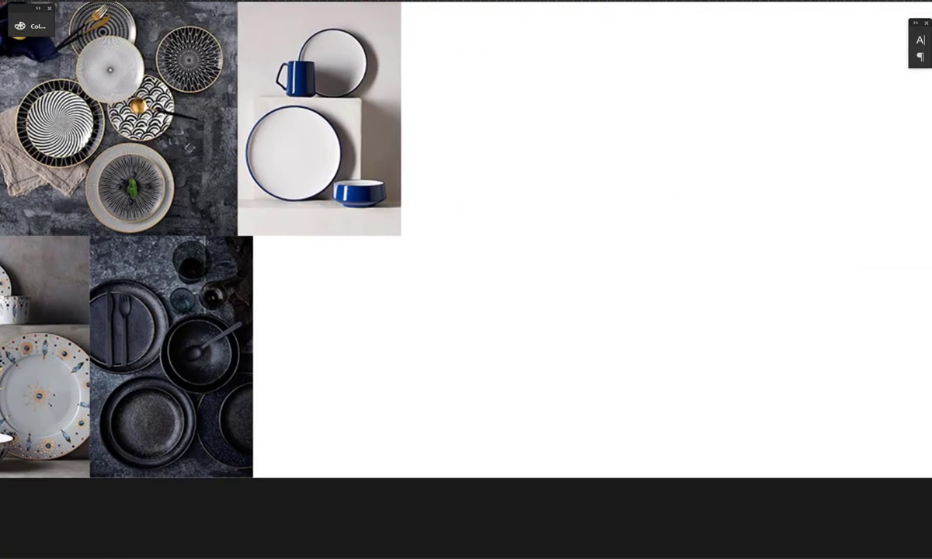
mouse_move(621, 263)
left_mouse_down()
mouse_move(592, 263)
mouse_move(537, 371)
mouse_move(558, 265)
mouse_move(440, 320)
mouse_move(557, 276)
mouse_move(622, 310)
mouse_move(449, 374)
mouse_move(423, 365)
mouse_move(537, 352)
mouse_move(643, 267)
mouse_move(517, 361)
left_mouse_up()
mouse_move(375, 339)
left_mouse_down()
mouse_move(408, 366)
mouse_move(455, 381)
left_mouse_up()
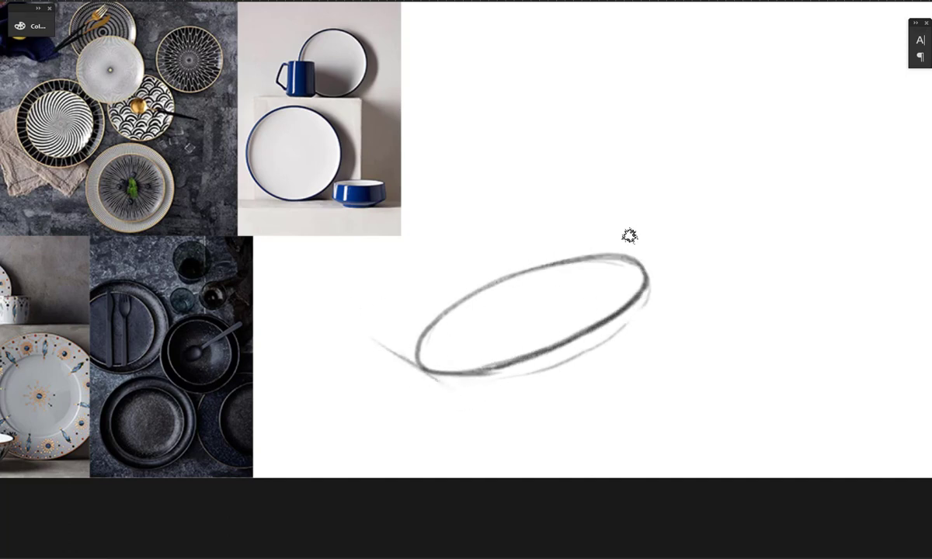
mouse_move(642, 219)
left_mouse_down()
mouse_move(657, 333)
mouse_move(627, 329)
mouse_move(476, 390)
mouse_move(623, 328)
mouse_move(517, 374)
mouse_move(452, 386)
left_mouse_up()
left_click_drag(648, 272, 646, 304)
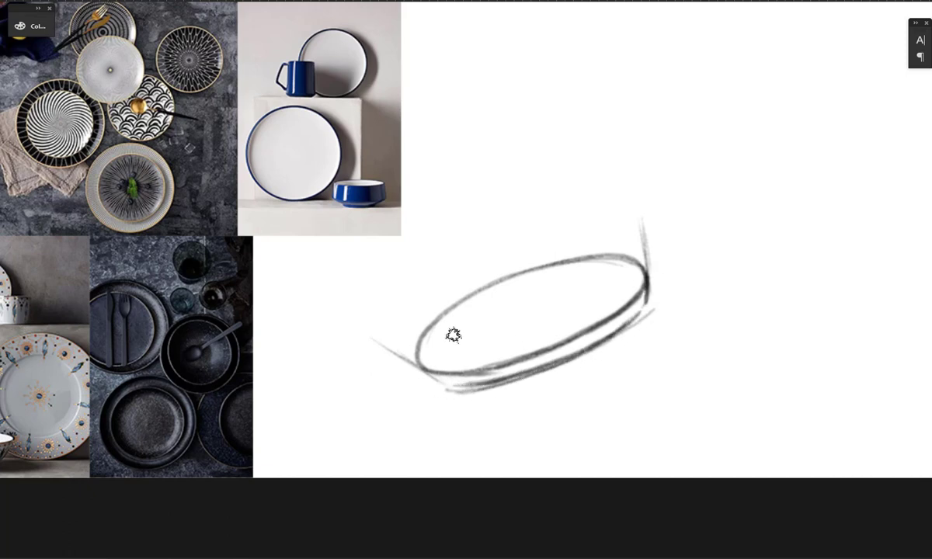
Darken the tilted plate's outer rim, draw its inner ellipse and shade the rim band and inner left end
left_click_drag(421, 367, 445, 385)
mouse_move(514, 392)
left_mouse_down()
mouse_move(438, 387)
mouse_move(499, 381)
mouse_move(434, 382)
mouse_move(532, 373)
mouse_move(577, 352)
mouse_move(647, 289)
left_mouse_up()
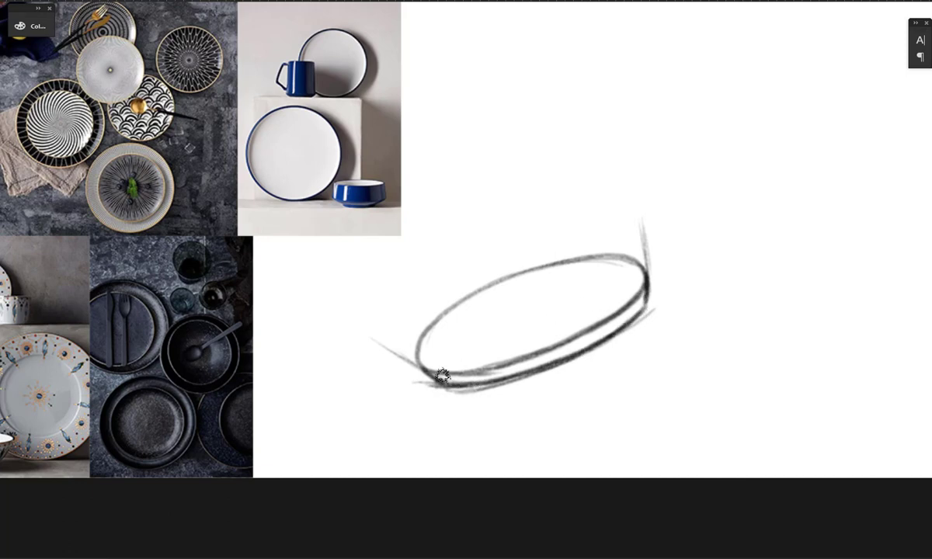
mouse_move(442, 377)
left_mouse_down()
mouse_move(434, 348)
mouse_move(542, 280)
mouse_move(464, 314)
mouse_move(431, 363)
mouse_move(564, 280)
mouse_move(530, 288)
mouse_move(567, 276)
mouse_move(621, 275)
mouse_move(507, 294)
mouse_move(438, 342)
mouse_move(437, 370)
mouse_move(490, 378)
mouse_move(566, 358)
mouse_move(635, 319)
left_mouse_up()
mouse_move(544, 276)
left_mouse_down()
mouse_move(610, 266)
mouse_move(646, 287)
left_mouse_up()
mouse_move(406, 346)
left_mouse_down()
mouse_move(592, 253)
mouse_move(438, 319)
mouse_move(621, 253)
mouse_move(470, 297)
mouse_move(426, 332)
mouse_move(440, 375)
mouse_move(498, 371)
left_mouse_up()
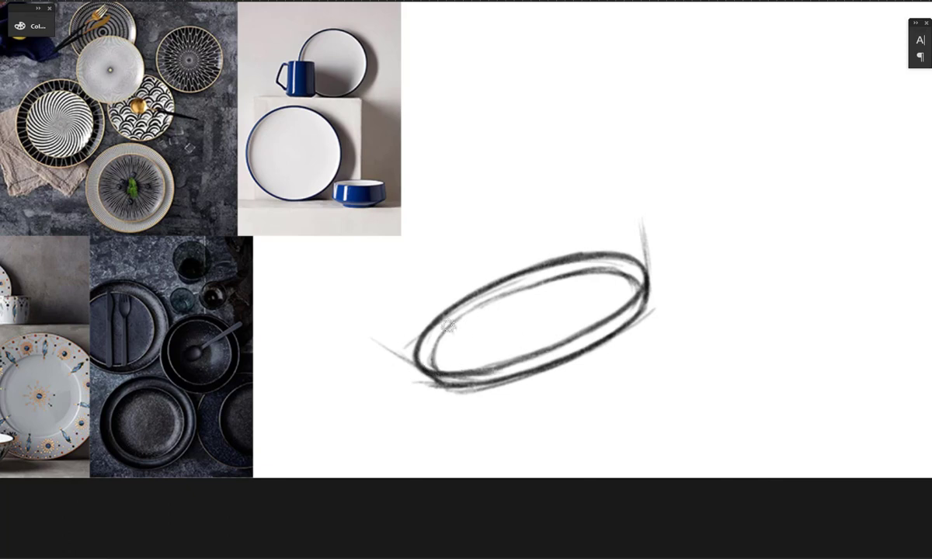
mouse_move(438, 343)
left_mouse_down()
mouse_move(571, 282)
mouse_move(460, 316)
mouse_move(425, 359)
mouse_move(413, 342)
mouse_move(437, 349)
mouse_move(536, 276)
mouse_move(458, 335)
mouse_move(474, 350)
mouse_move(410, 355)
mouse_move(439, 353)
mouse_move(517, 405)
left_mouse_up()
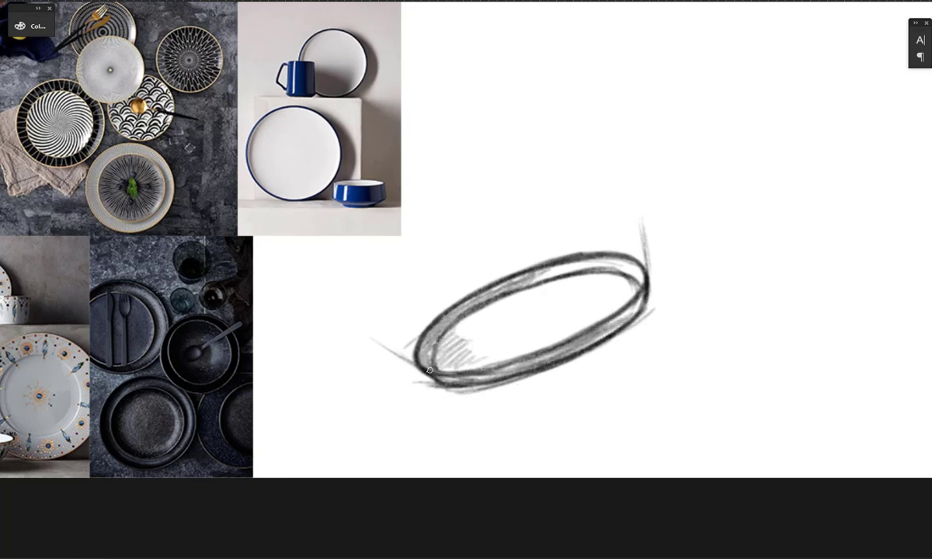
Undo the last strokes on the tilted plate and erase light highlights along the right end of its rim
key("ctrl+z")
key("ctrl+z")
key("ctrl+z")
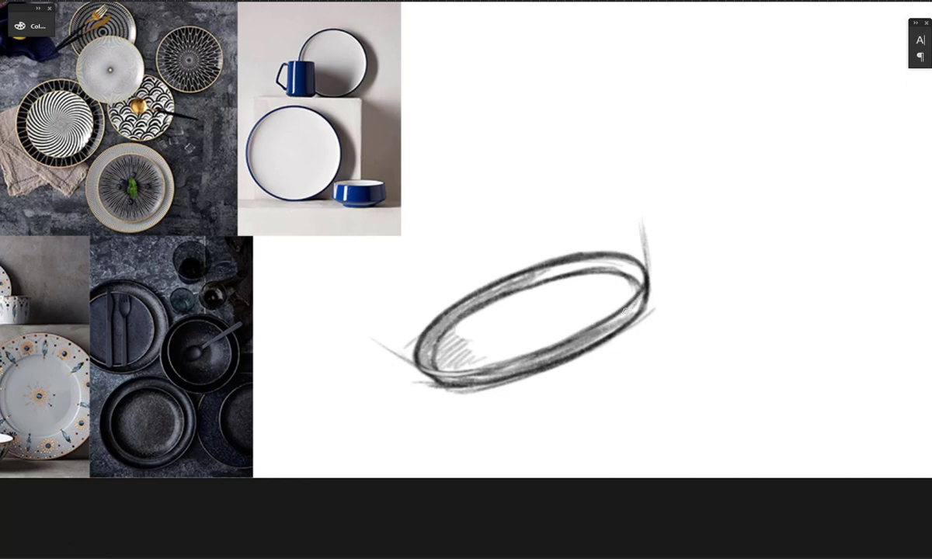
key("e")
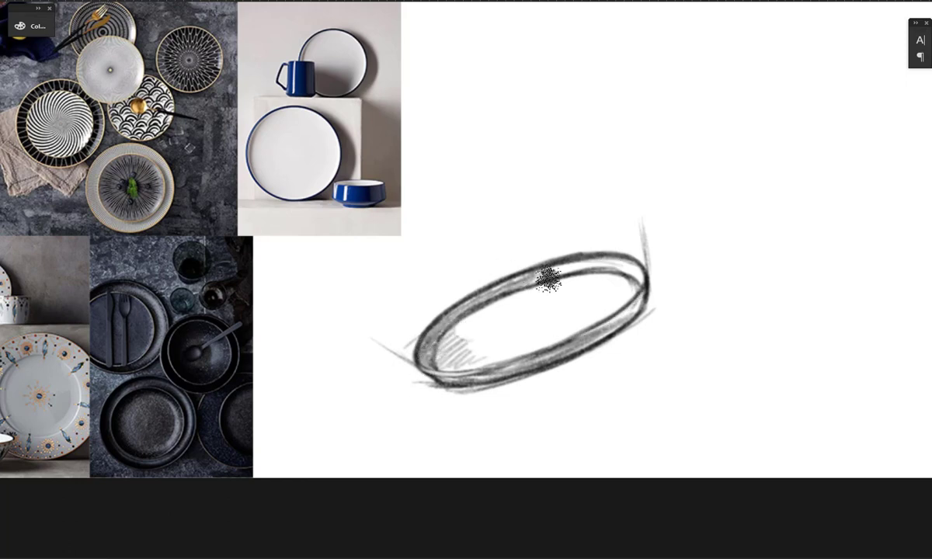
left_click_drag(641, 273, 601, 265)
left_click_drag(630, 316, 644, 291)
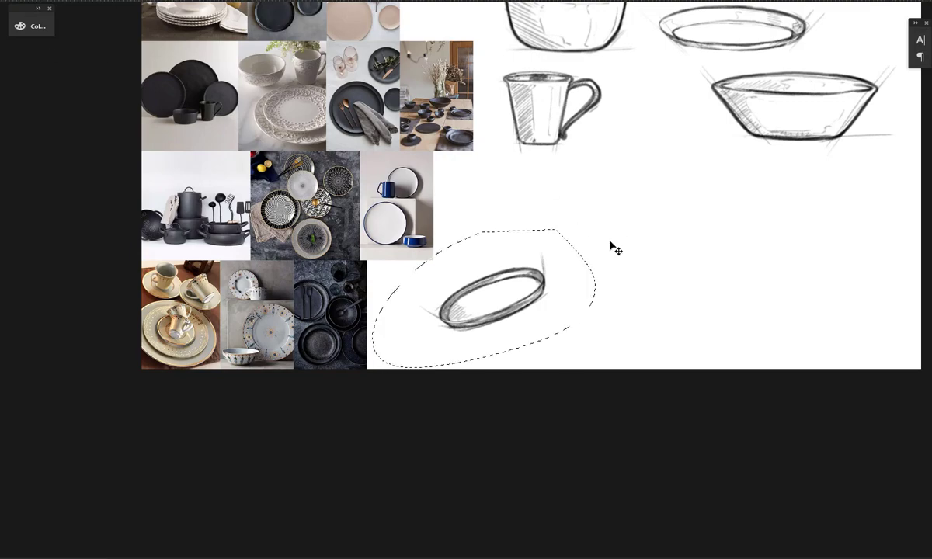
Rotate the selected tilted plate about 22° clockwise and move it to the right of the mug
key("ctrl+t")
left_click_drag(611, 247, 693, 307)
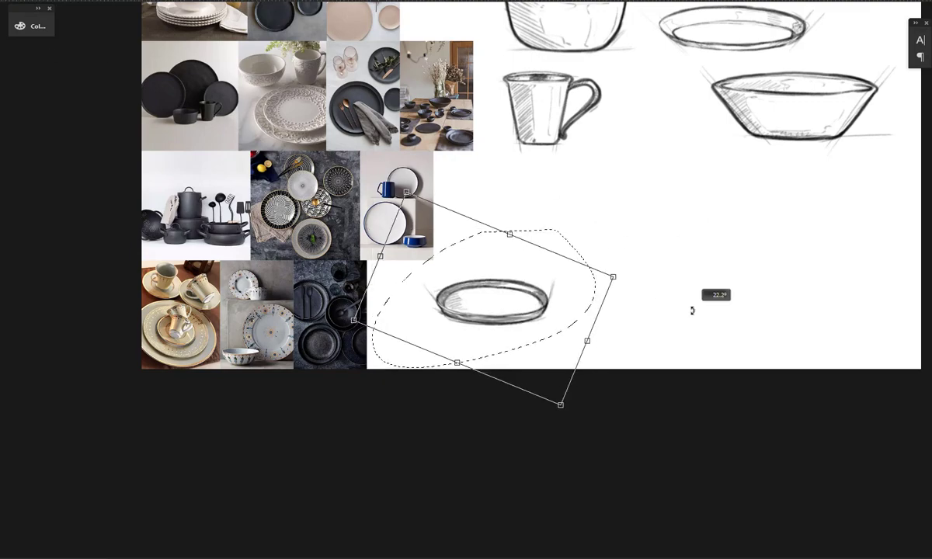
left_click_drag(525, 297, 708, 136)
key("Return")
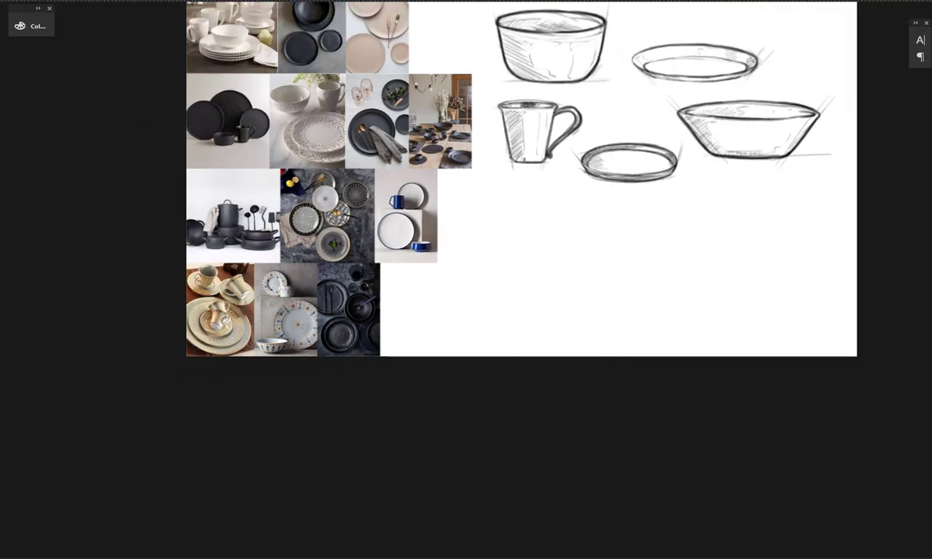
key("ctrl+plus")
key("ctrl+plus")
key("ctrl+plus")
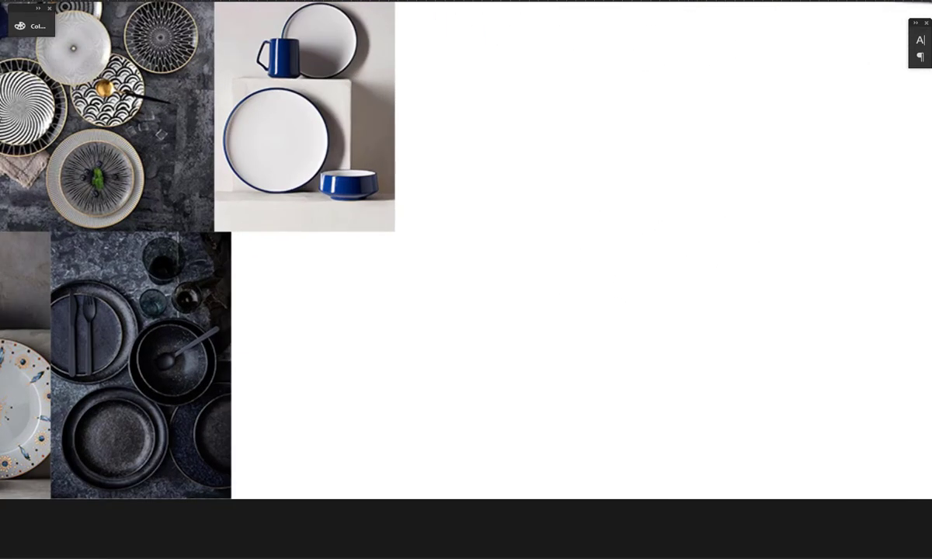
left_click_drag(691, 134, 893, 83)
left_click_drag(668, 256, 788, 270)
left_click_drag(781, 164, 477, 226)
scroll(477, 226, "down", 3)
left_click_drag(620, 225, 621, 360)
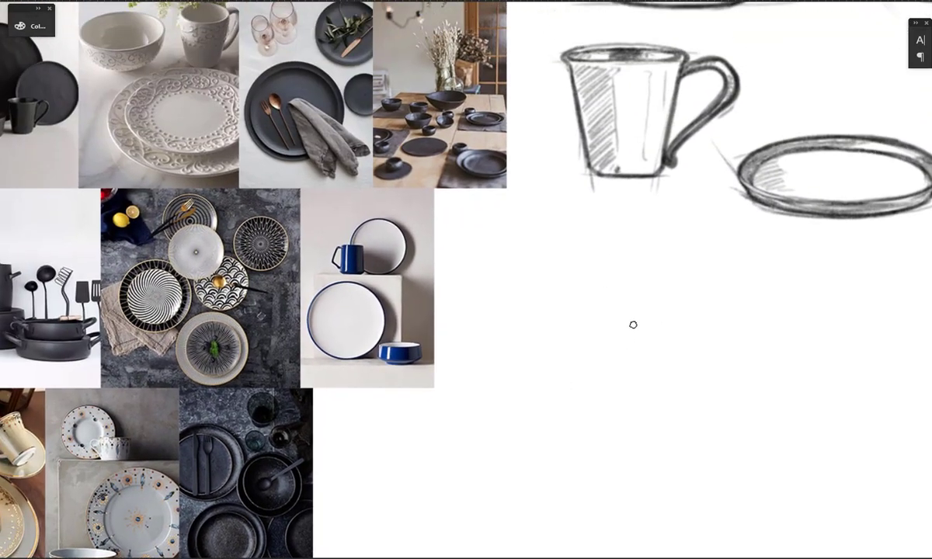
Sketch a light tilted bowl below the plate and mug, with a narrow rim ellipse, side guide lines and a base line
left_click_drag(709, 294, 491, 381)
key("ctrl+z")
mouse_move(648, 269)
left_mouse_down()
mouse_move(479, 385)
mouse_move(608, 404)
mouse_move(564, 403)
mouse_move(558, 303)
mouse_move(568, 315)
mouse_move(552, 448)
left_mouse_up()
key("e")
mouse_move(590, 287)
left_mouse_down()
mouse_move(521, 331)
mouse_move(595, 285)
left_mouse_up()
key("b")
mouse_move(628, 305)
left_mouse_down()
mouse_move(541, 308)
mouse_move(522, 318)
left_mouse_up()
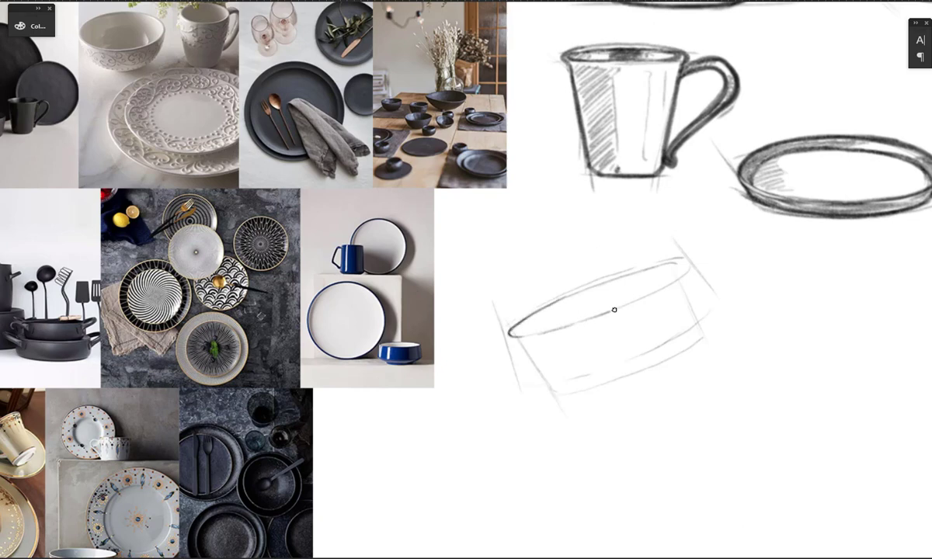
Darken the tilted bowl's rim with a double outline and define its outer side edges, undoing stray strokes
left_click_drag(561, 295, 678, 279)
left_click_drag(538, 302, 687, 260)
key("ctrl+z")
key("ctrl+z")
key("ctrl+z")
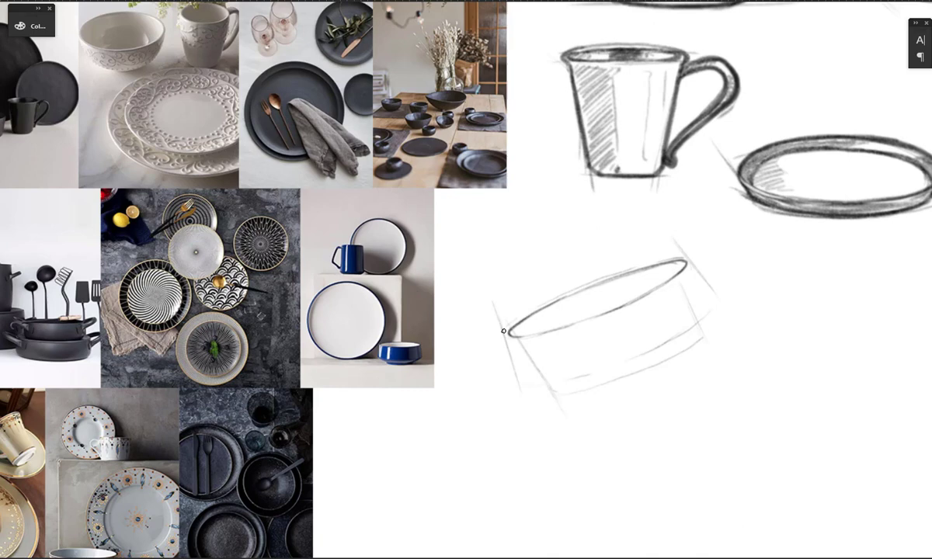
left_click_drag(576, 288, 680, 256)
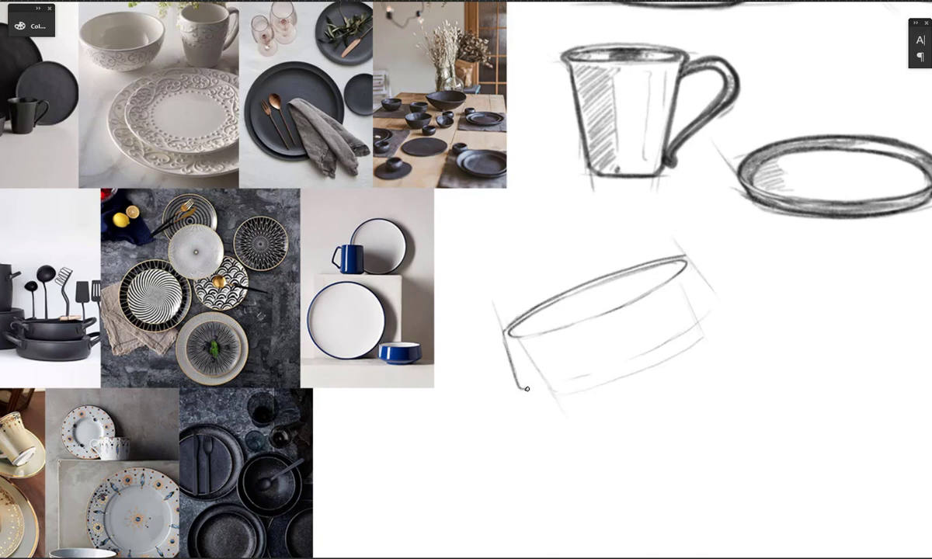
left_click_drag(687, 257, 721, 301)
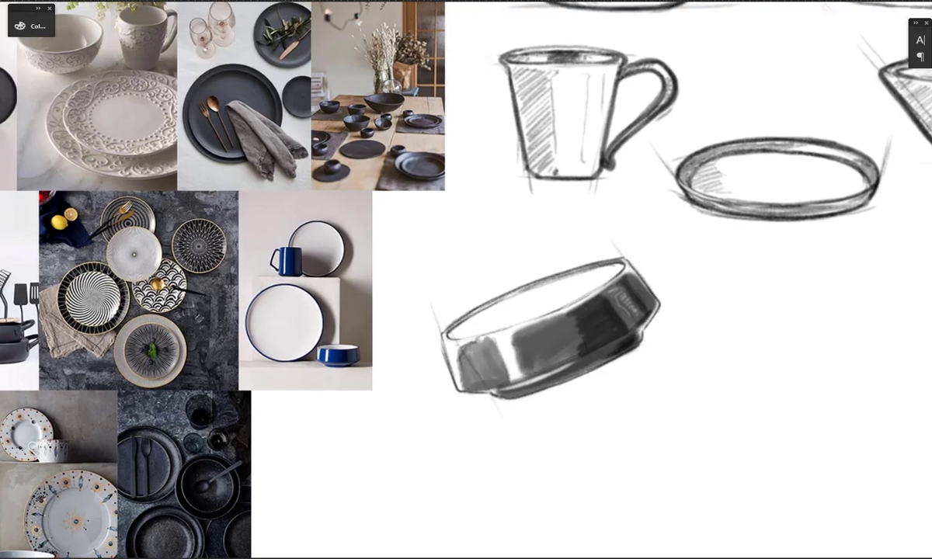
Rotate the selected shaded bowl clockwise until it sits level and move it beneath the flared bowl
key("ctrl+minus")
key("ctrl+minus")
mouse_move(537, 247)
left_mouse_down()
mouse_move(475, 264)
mouse_move(525, 247)
left_mouse_up()
key("ctrl+t")
left_click_drag(666, 276, 666, 324)
left_click_drag(571, 314, 849, 280)
key("Return")
key("ctrl+d")
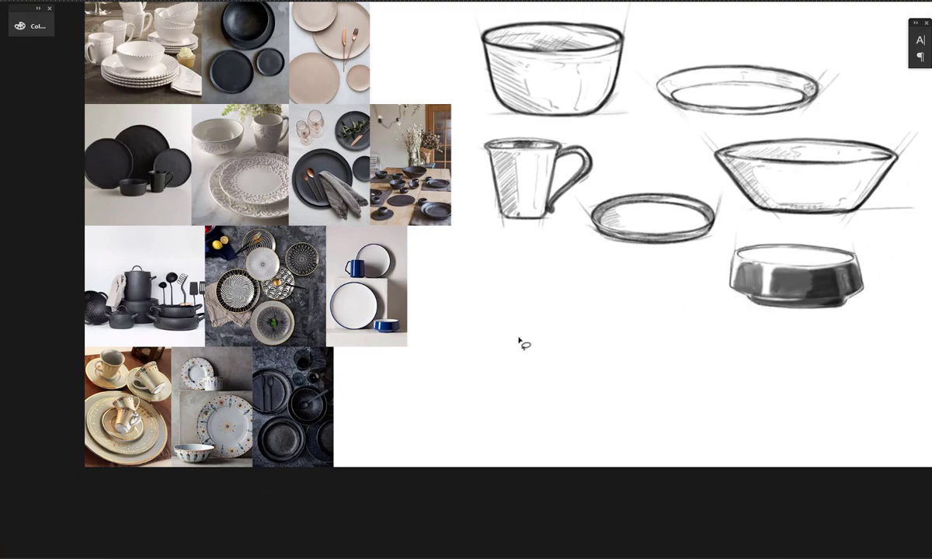
Sketch light guide lines for a second mug beside the blue tableware photo, with a rim line and two sides widening downward
left_click_drag(493, 247, 485, 308)
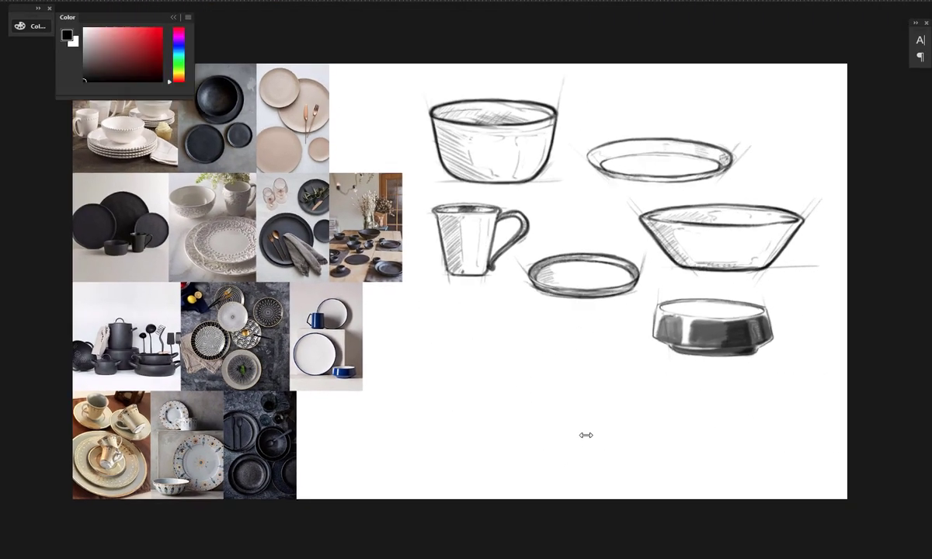
key("ctrl+plus")
key("ctrl+plus")
key("ctrl+plus")
key("ctrl+plus")
key("ctrl+plus")
left_click_drag(421, 456, 633, 272)
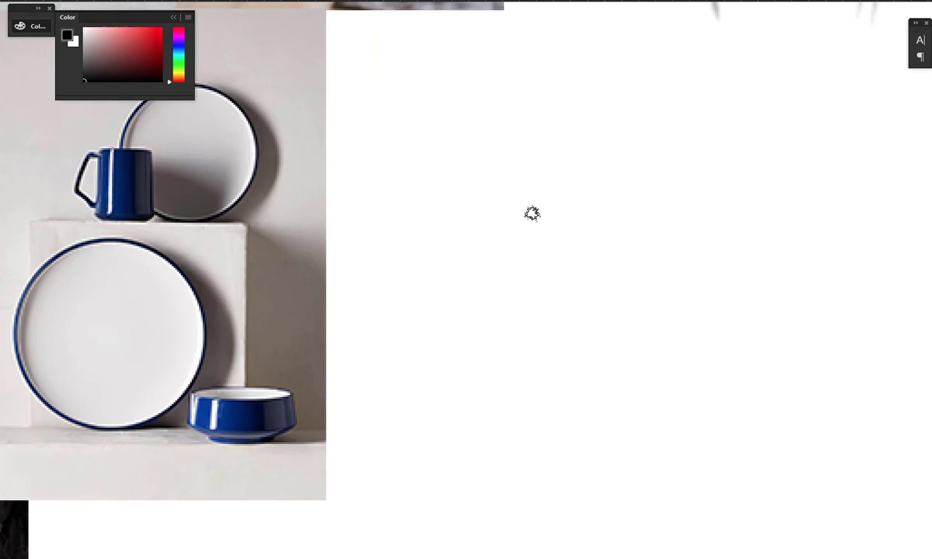
mouse_move(536, 268)
left_mouse_down()
mouse_move(540, 171)
mouse_move(543, 225)
left_mouse_up()
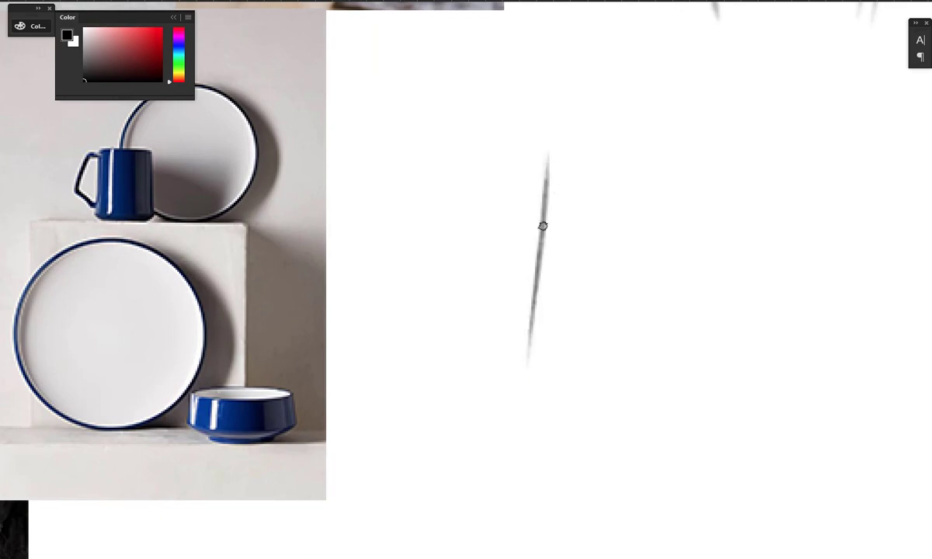
key("e")
mouse_move(549, 171)
left_mouse_down()
mouse_move(535, 358)
mouse_move(553, 181)
mouse_move(514, 387)
left_mouse_up()
key("b")
mouse_move(522, 178)
left_mouse_down()
mouse_move(476, 181)
mouse_move(699, 165)
left_mouse_up()
left_click_drag(539, 121, 541, 326)
left_click_drag(700, 130, 745, 342)
left_click_drag(717, 220, 773, 445)
left_click_drag(701, 132, 744, 334)
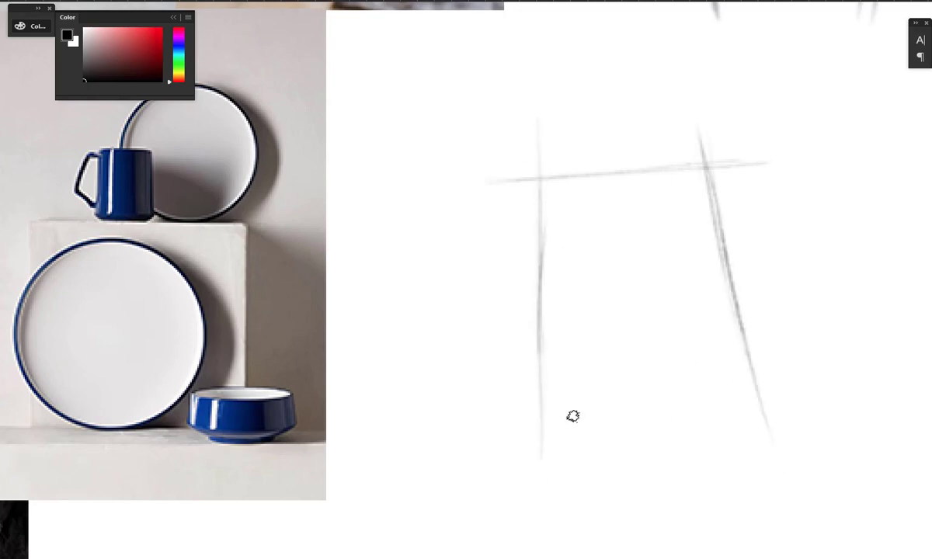
Sketch the mug's base lines, bevelled lower corners and an angular handle with inner and outer edges on its left side
mouse_move(509, 429)
left_mouse_down()
mouse_move(836, 403)
mouse_move(631, 441)
mouse_move(523, 446)
left_mouse_up()
left_click_drag(604, 464, 499, 393)
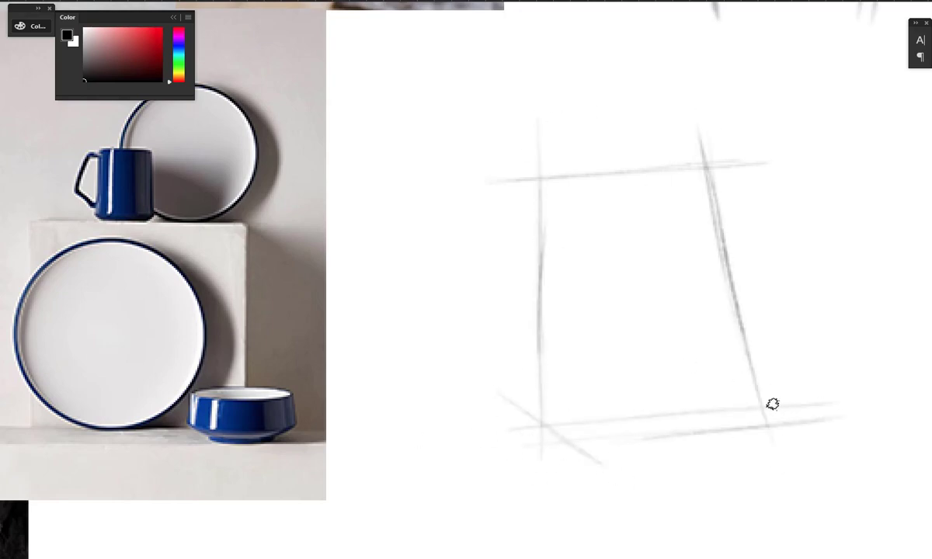
left_click_drag(799, 369, 713, 464)
mouse_move(589, 224)
left_mouse_down()
mouse_move(479, 183)
mouse_move(596, 240)
left_mouse_up()
mouse_move(469, 327)
left_mouse_down()
mouse_move(554, 380)
mouse_move(546, 394)
left_mouse_up()
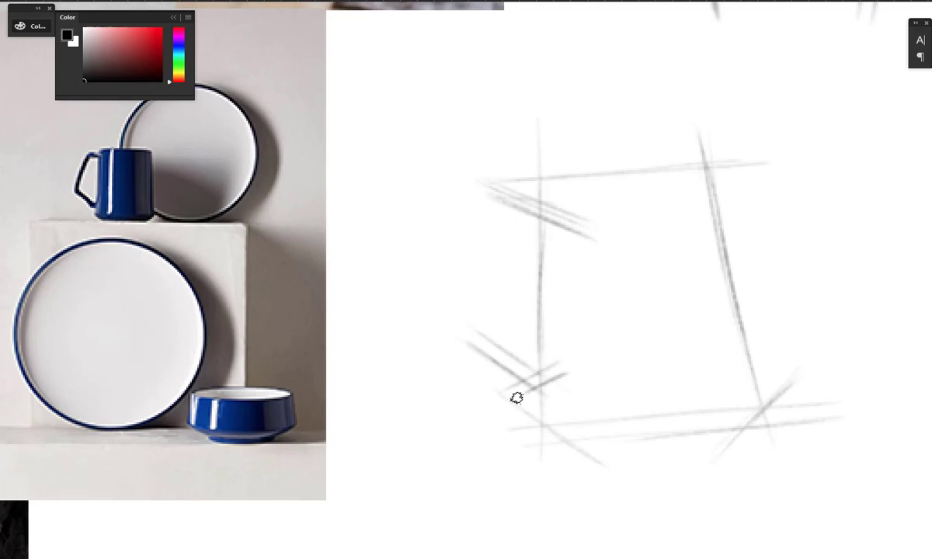
mouse_move(496, 192)
left_mouse_down()
mouse_move(456, 375)
mouse_move(493, 184)
mouse_move(464, 391)
left_mouse_up()
left_click_drag(466, 325, 499, 362)
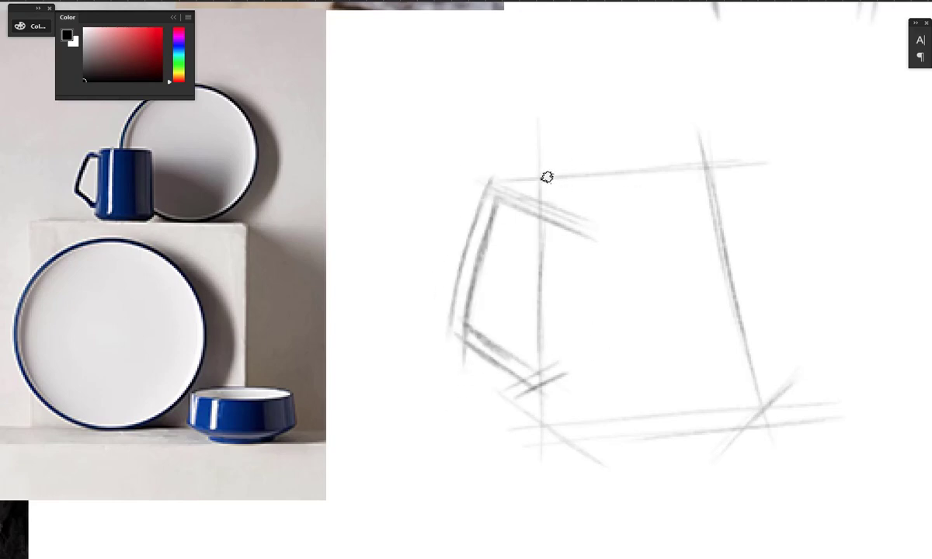
Darken the mug's rim, both sides and the inner and outer outlines of its angular handle
mouse_move(585, 176)
left_mouse_down()
mouse_move(711, 165)
mouse_move(562, 174)
mouse_move(578, 181)
mouse_move(712, 171)
mouse_move(702, 164)
mouse_move(726, 200)
mouse_move(715, 234)
mouse_move(708, 176)
mouse_move(757, 400)
left_mouse_up()
left_click_drag(539, 180, 540, 368)
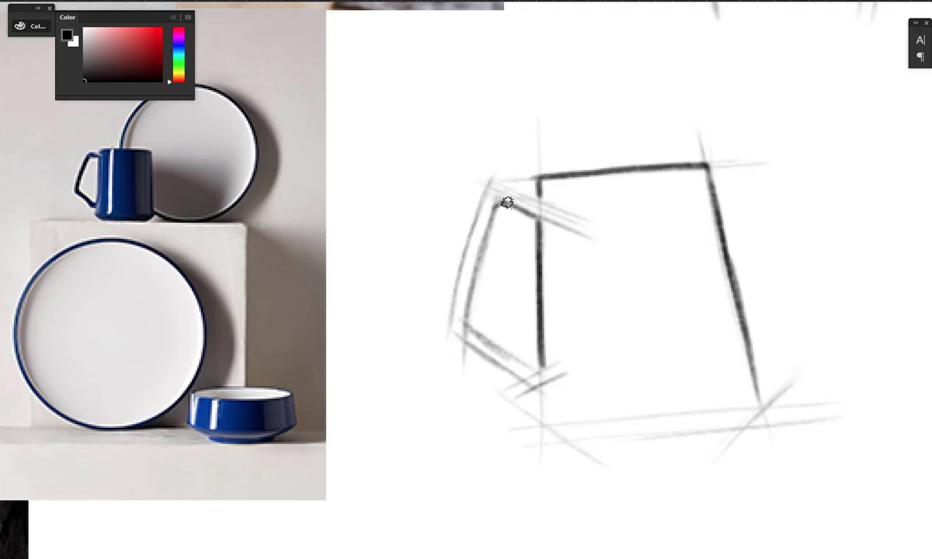
mouse_move(507, 202)
left_mouse_down()
mouse_move(466, 325)
mouse_move(529, 367)
mouse_move(480, 337)
mouse_move(459, 249)
mouse_move(459, 261)
mouse_move(493, 182)
mouse_move(541, 200)
left_mouse_up()
left_click_drag(454, 330, 528, 387)
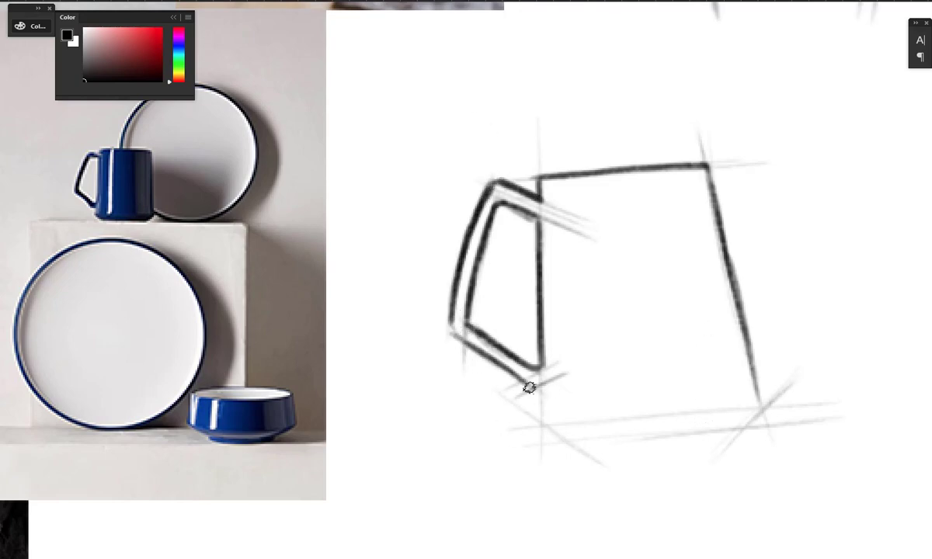
mouse_move(452, 309)
left_mouse_down()
mouse_move(522, 387)
mouse_move(540, 388)
left_mouse_up()
left_click_drag(542, 426, 541, 391)
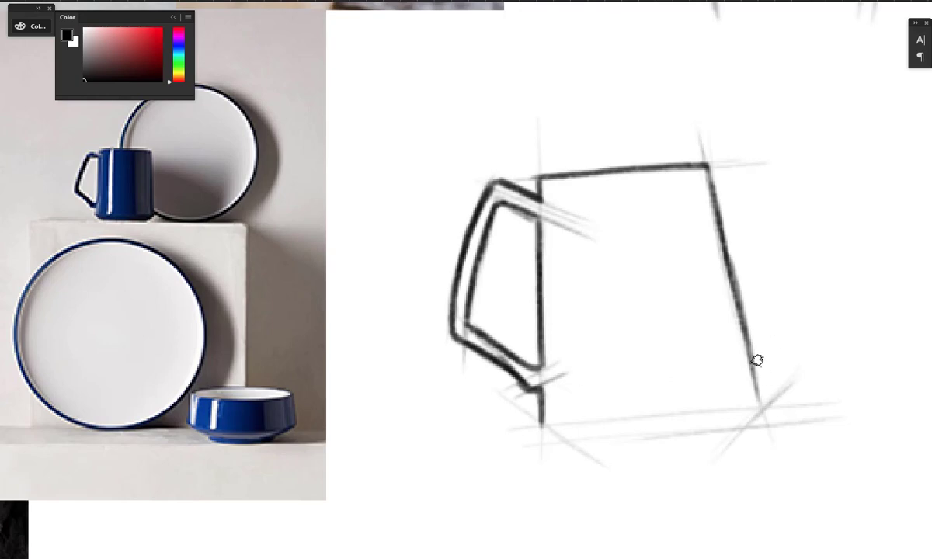
Darken the mug's lower right side and bevelled base corners, erasing and redrawing its base line
left_click_drag(735, 287, 761, 401)
left_click_drag(752, 358, 763, 402)
left_click_drag(541, 424, 568, 446)
left_click_drag(766, 405, 738, 435)
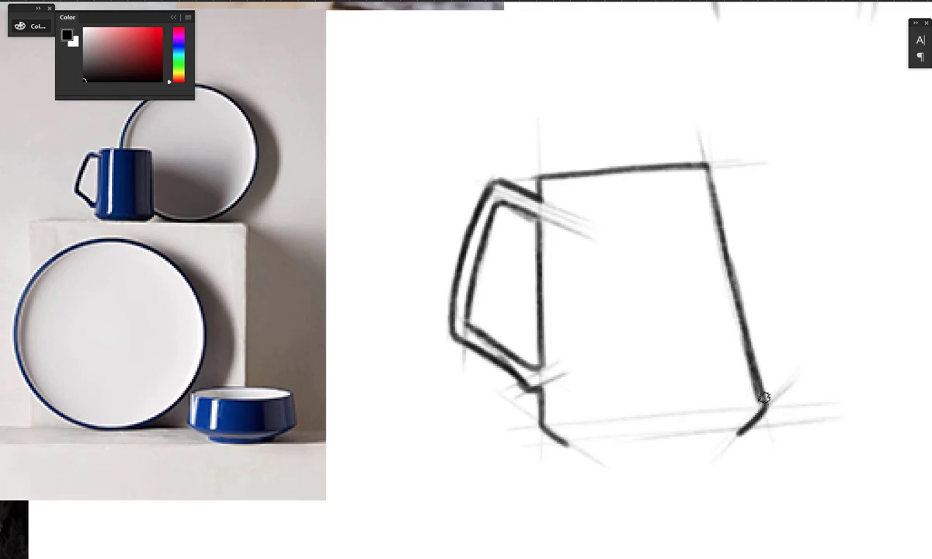
mouse_move(571, 441)
left_mouse_down()
mouse_move(662, 446)
mouse_move(692, 441)
mouse_move(650, 441)
mouse_move(734, 433)
left_mouse_up()
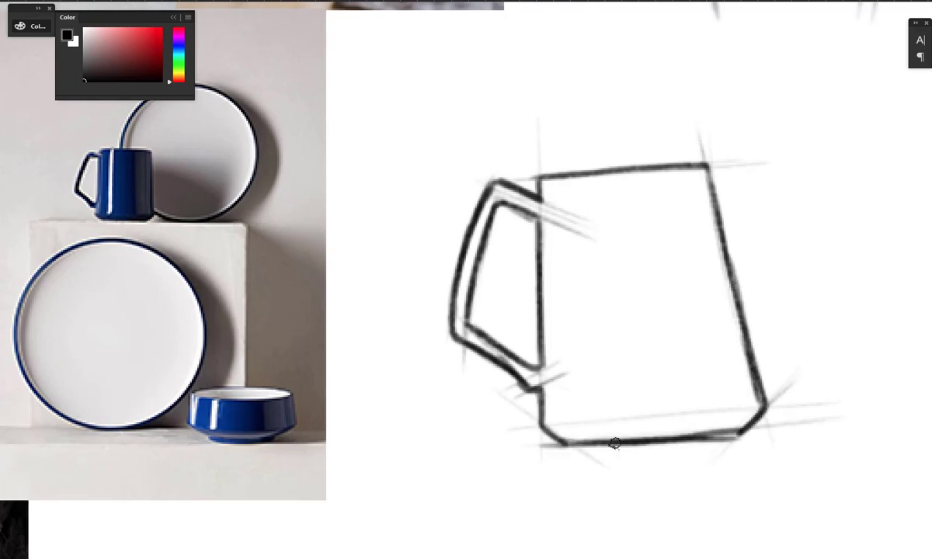
key("e")
mouse_move(595, 476)
left_mouse_down()
mouse_move(697, 476)
mouse_move(795, 445)
left_mouse_up()
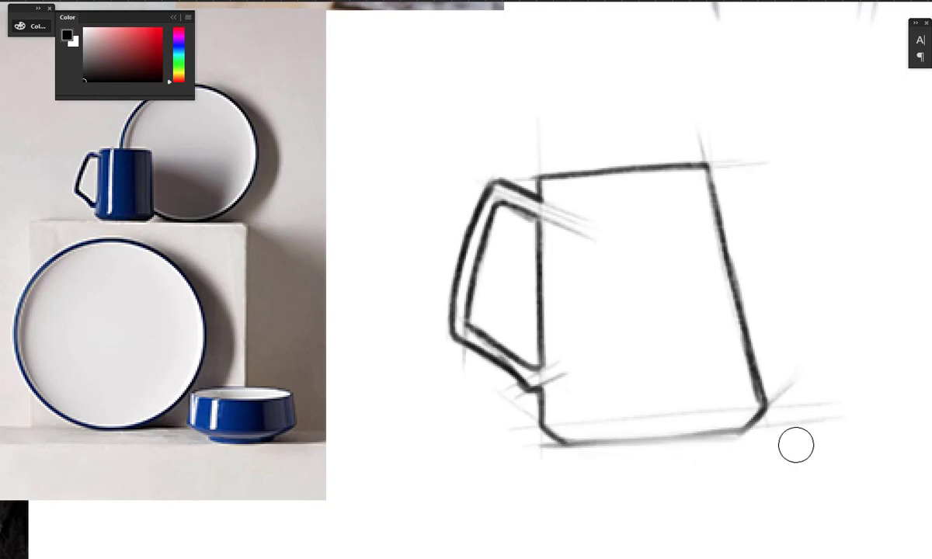
key("b")
left_click_drag(536, 446, 730, 435)
Outline tall vertical reflections on the mug's body and add light strokes near its right side
mouse_move(581, 186)
left_mouse_down()
mouse_move(604, 415)
mouse_move(618, 379)
left_mouse_up()
left_click_drag(649, 185, 687, 329)
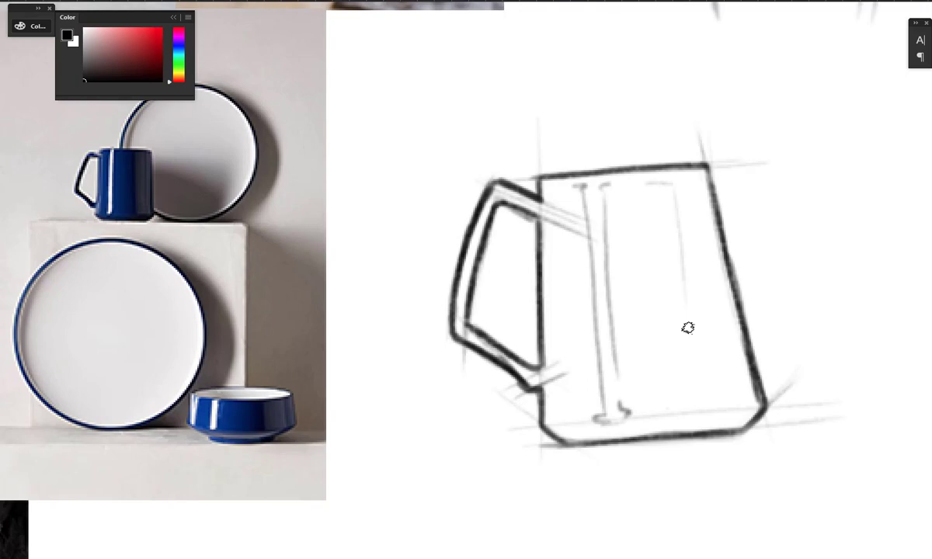
left_click_drag(689, 196, 701, 276)
mouse_move(700, 218)
left_mouse_down()
mouse_move(722, 330)
mouse_move(678, 410)
left_mouse_up()
left_click_drag(704, 337, 713, 397)
left_click_drag(706, 334, 726, 394)
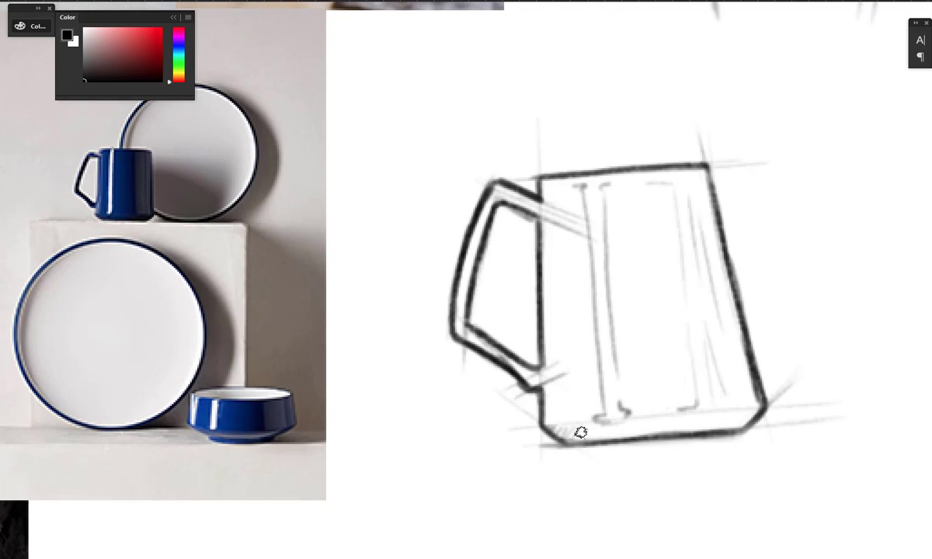
Hatch the mug's base band and shade the right-hand reflection, the lower handle and the right edge
mouse_move(581, 432)
left_mouse_down()
mouse_move(613, 436)
mouse_move(632, 444)
mouse_move(686, 416)
mouse_move(692, 430)
mouse_move(745, 415)
left_mouse_up()
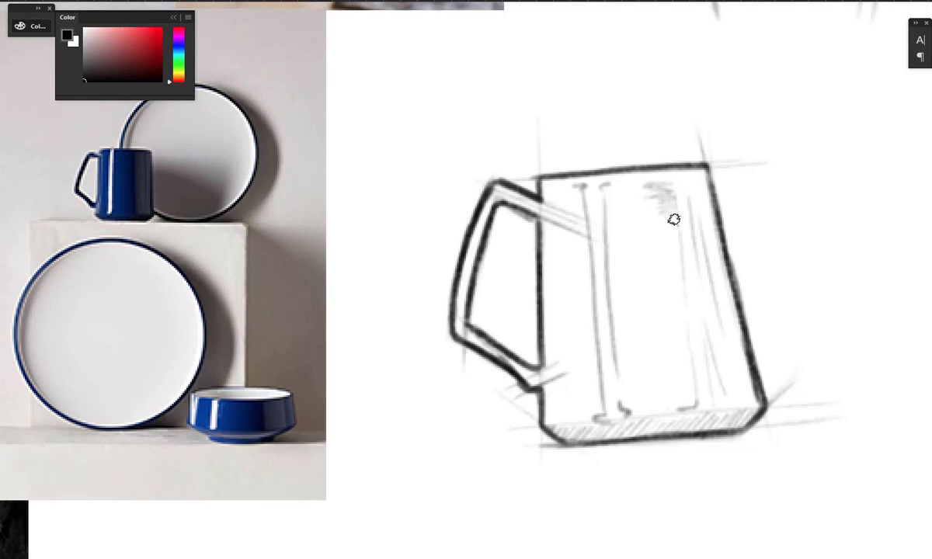
left_click_drag(683, 336, 682, 409)
mouse_move(472, 334)
left_mouse_down()
mouse_move(524, 385)
mouse_move(535, 373)
mouse_move(457, 310)
left_mouse_up()
left_click_drag(740, 321, 754, 406)
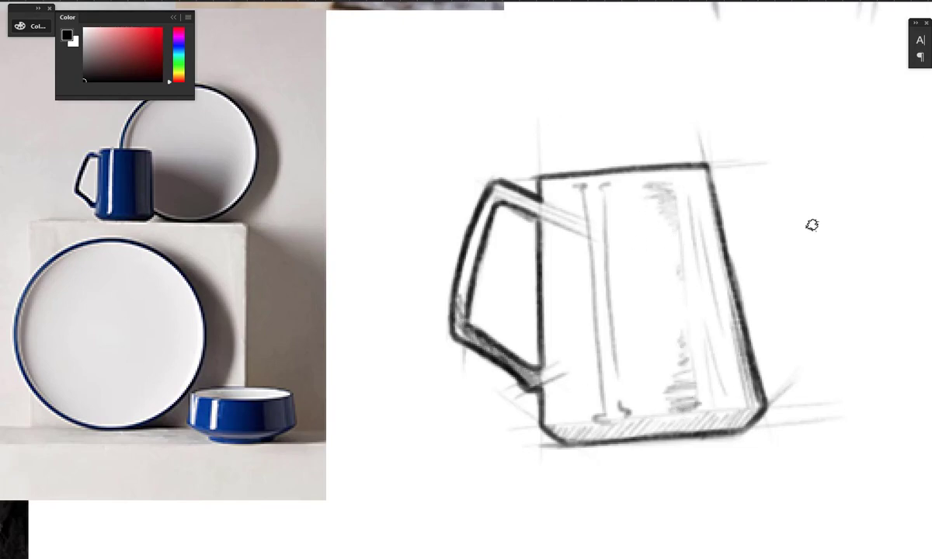
Select the angular-handled mug, rotate it slightly clockwise, skew and enlarge it a little, and place it below the first mug
key("ctrl+minus")
key("ctrl+minus")
key("ctrl+minus")
key("l")
mouse_move(513, 232)
left_mouse_down()
mouse_move(450, 358)
mouse_move(514, 227)
left_mouse_up()
key("ctrl+t")
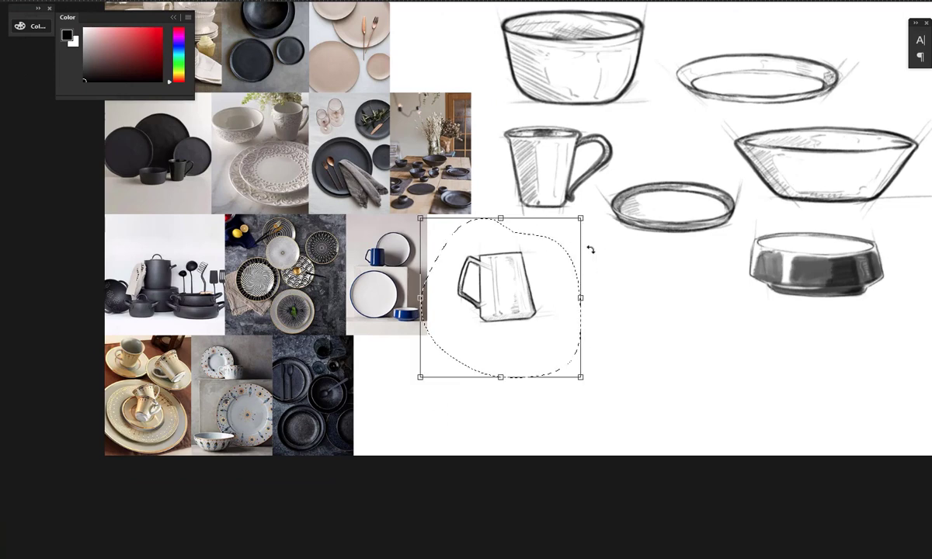
left_click_drag(591, 249, 596, 262)
left_click_drag(571, 388, 569, 385)
left_click_drag(591, 229, 588, 223)
left_click_drag(411, 366, 413, 374)
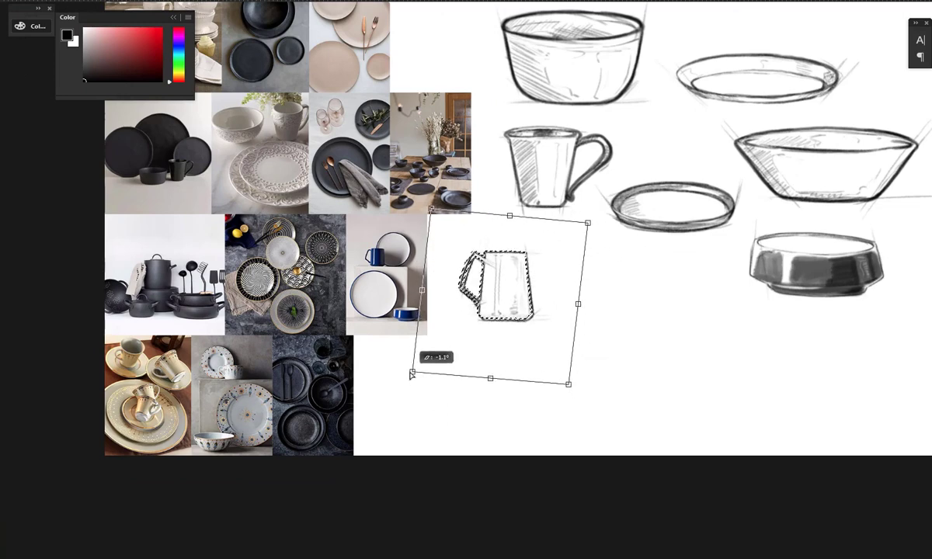
left_click_drag(568, 384, 578, 393)
left_click_drag(529, 286, 600, 268)
key("Return")
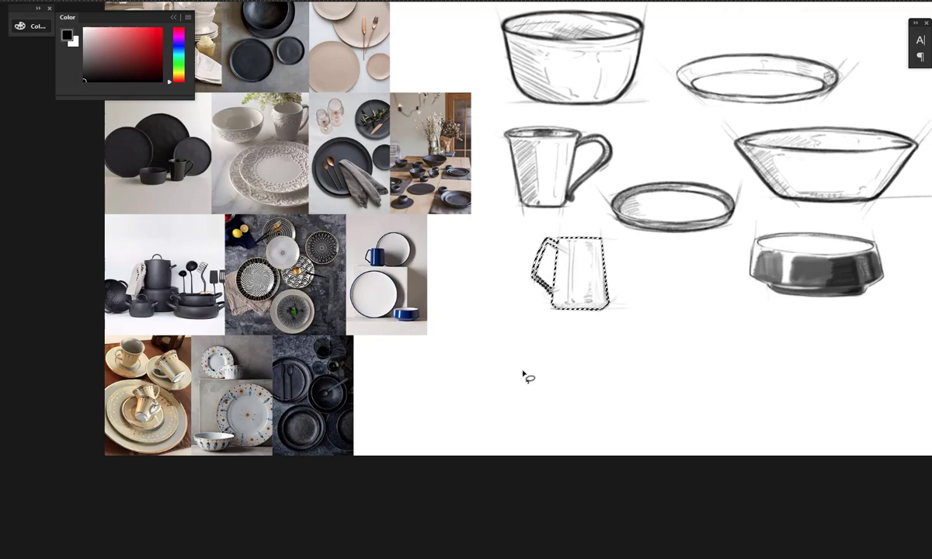
key("ctrl+d")
Review the tableware sketches and the reference collage at different magnifications
key("ctrl+plus")
key("ctrl+plus")
key("ctrl+minus")
key("ctrl+minus")
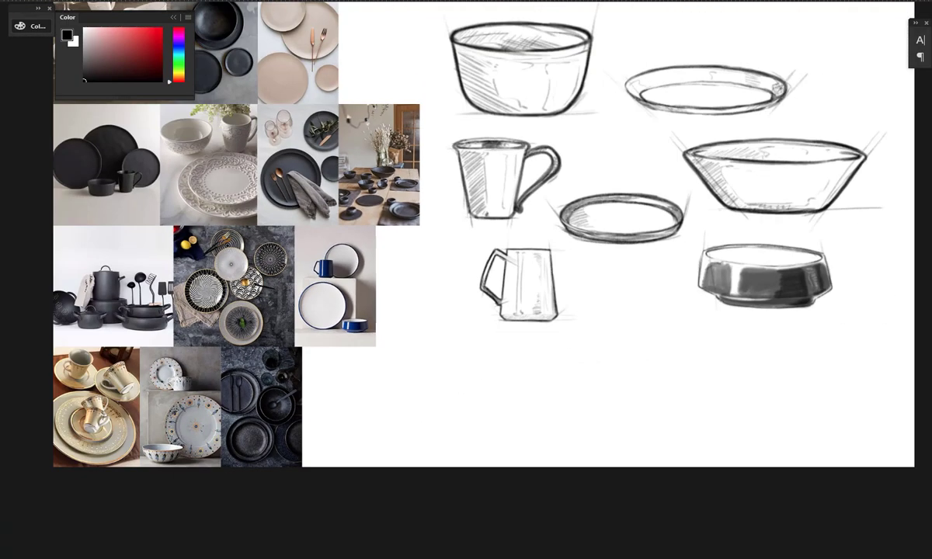
left_click_drag(752, 224, 756, 286)
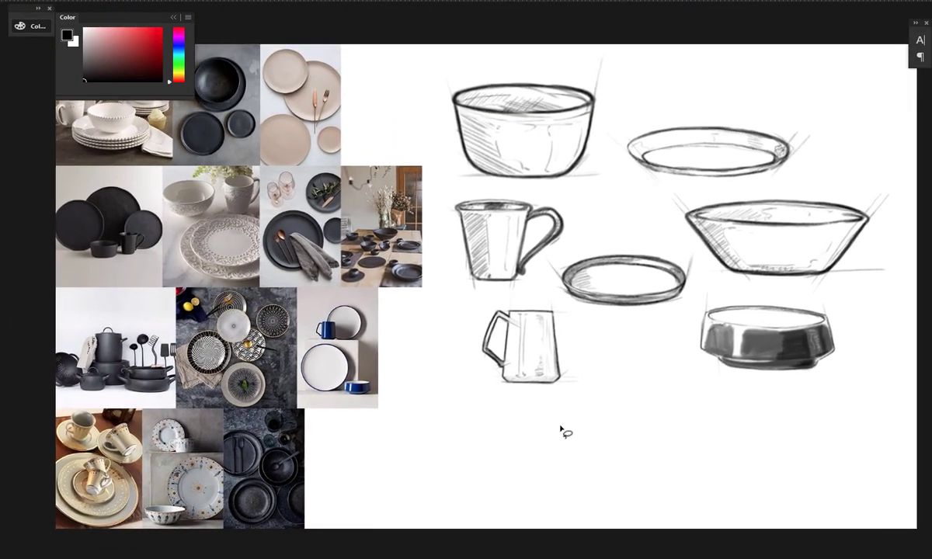
key("ctrl+plus")
key("ctrl+plus")
key("ctrl+plus")
left_click_drag(718, 237, 688, 271)
key("ctrl+minus")
left_click_drag(820, 267, 732, 346)
key("ctrl+minus")
key("ctrl+minus")
left_click_drag(822, 347, 834, 411)
scroll(759, 463, "down", 2)
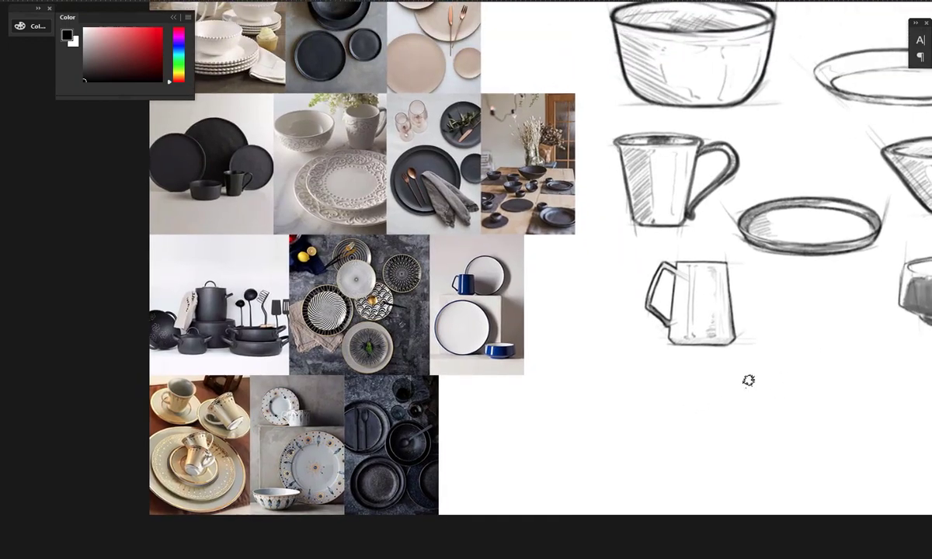
Sketch guide lines for a lidded pot right of the angular-handled mug, with two diverging sides, a rim line and a low lid
left_click_drag(780, 376, 573, 440)
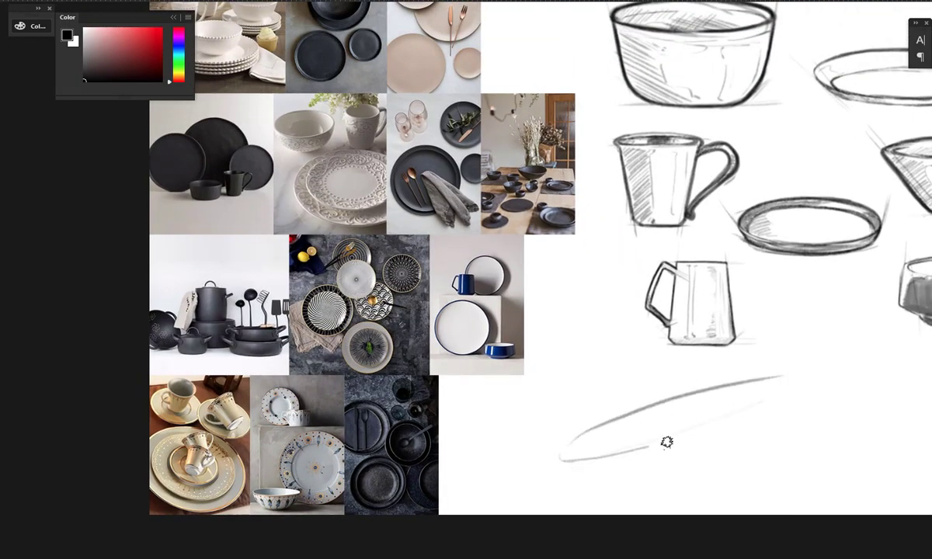
key("ctrl+z")
mouse_move(738, 415)
left_mouse_down()
mouse_move(499, 501)
mouse_move(634, 423)
mouse_move(615, 422)
left_mouse_up()
left_click_drag(651, 314, 644, 455)
left_click_drag(735, 317, 773, 474)
mouse_move(649, 334)
left_mouse_down()
mouse_move(643, 471)
mouse_move(784, 333)
left_mouse_up()
mouse_move(721, 329)
left_mouse_down()
mouse_move(669, 328)
mouse_move(721, 328)
left_mouse_up()
left_click_drag(721, 328, 668, 334)
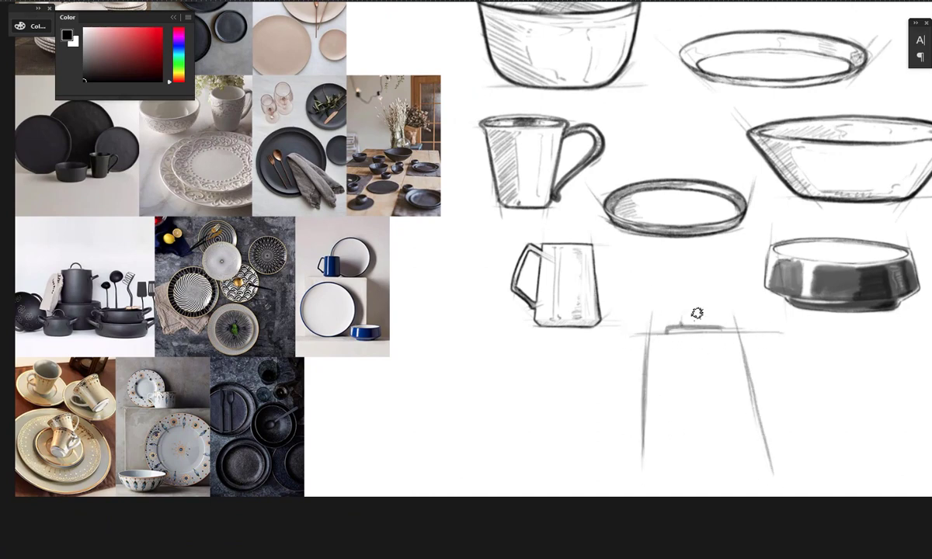
Sketch the pot's lower sides with tapered corners, a base line and a ground line beneath it
left_click_drag(792, 376, 615, 381)
key("ctrl+z")
key("Tab")
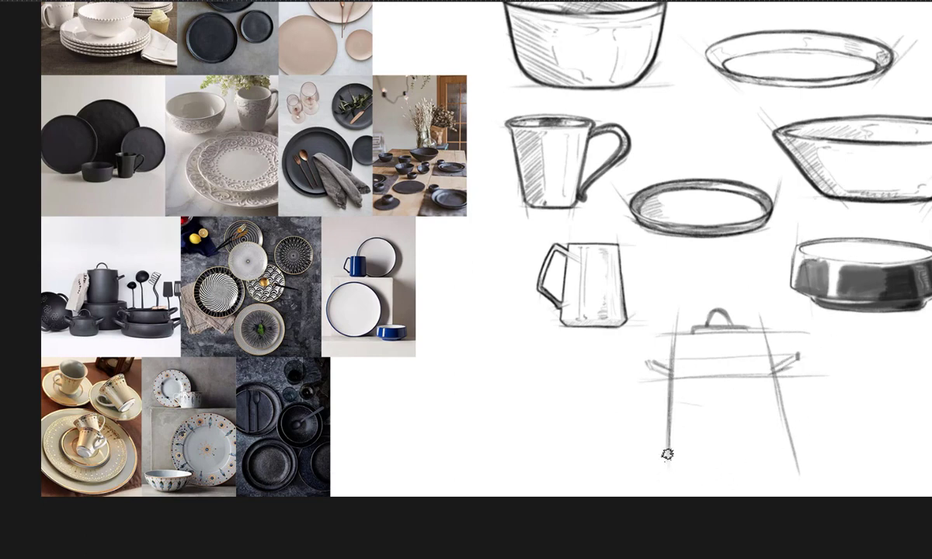
left_click_drag(670, 423, 690, 487)
left_click_drag(787, 477, 793, 418)
left_click_drag(679, 483, 806, 476)
left_click_drag(800, 485, 649, 488)
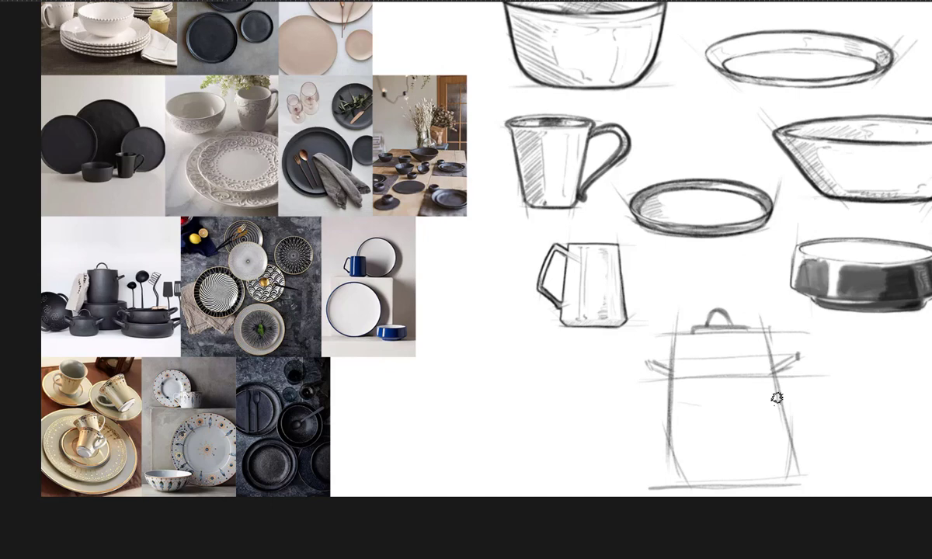
left_click_drag(777, 398, 787, 450)
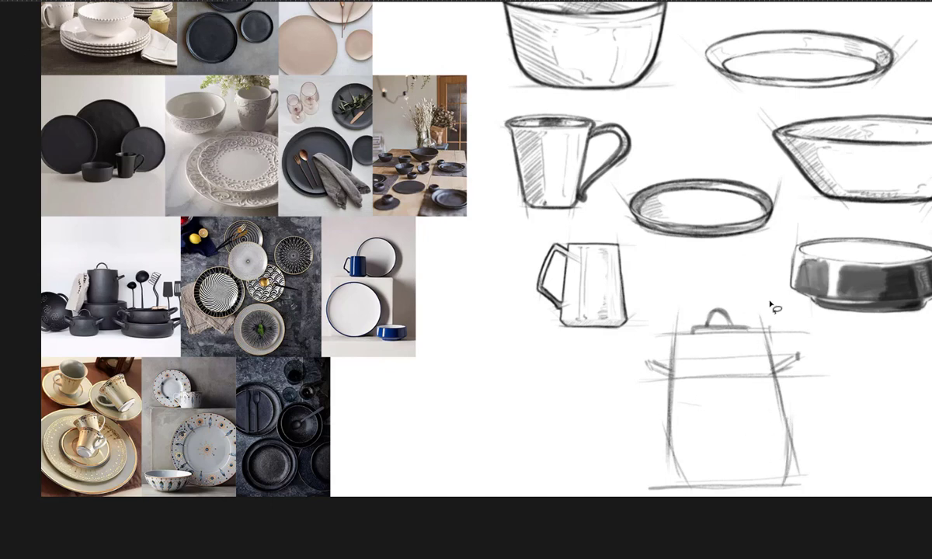
Select the lidded pot sketch, move it slightly up and toward the angular-handled mug, rotate it a little clockwise and skew it to straighten its outline
mouse_move(768, 302)
left_mouse_down()
mouse_move(666, 316)
mouse_move(734, 289)
left_mouse_up()
key("ctrl+t")
left_click_drag(903, 344, 904, 353)
left_click_drag(777, 404, 772, 390)
left_click_drag(717, 484, 708, 487)
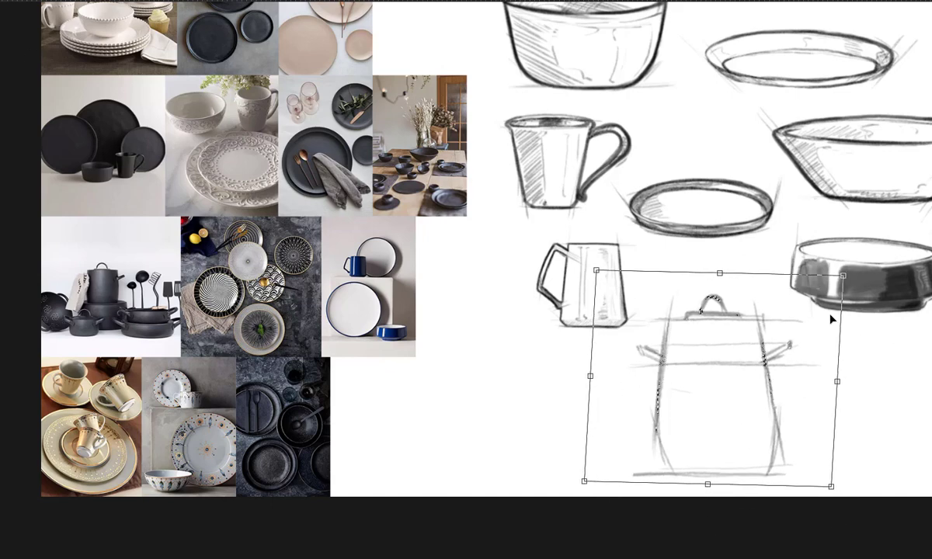
left_click_drag(844, 275, 844, 271)
left_click_drag(719, 272, 719, 275)
left_click_drag(833, 488, 835, 490)
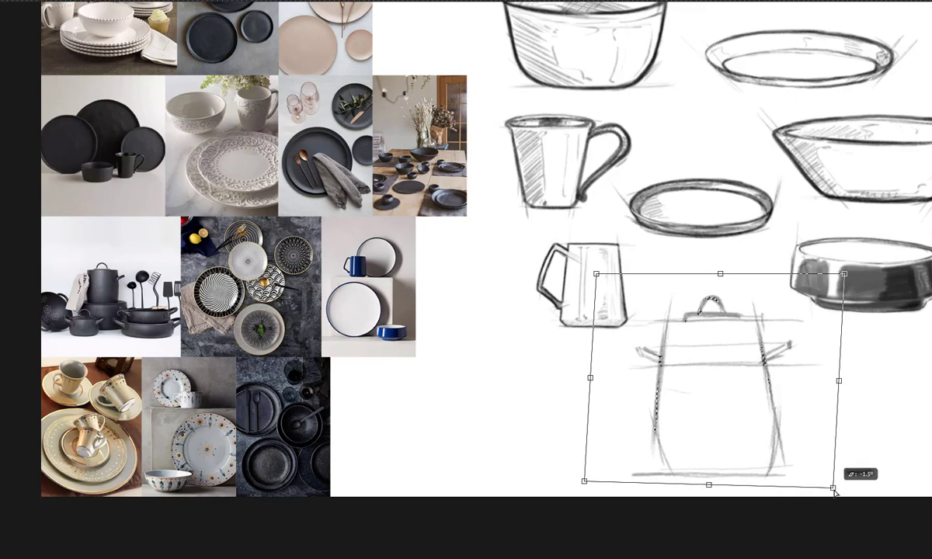
left_click_drag(598, 275, 596, 274)
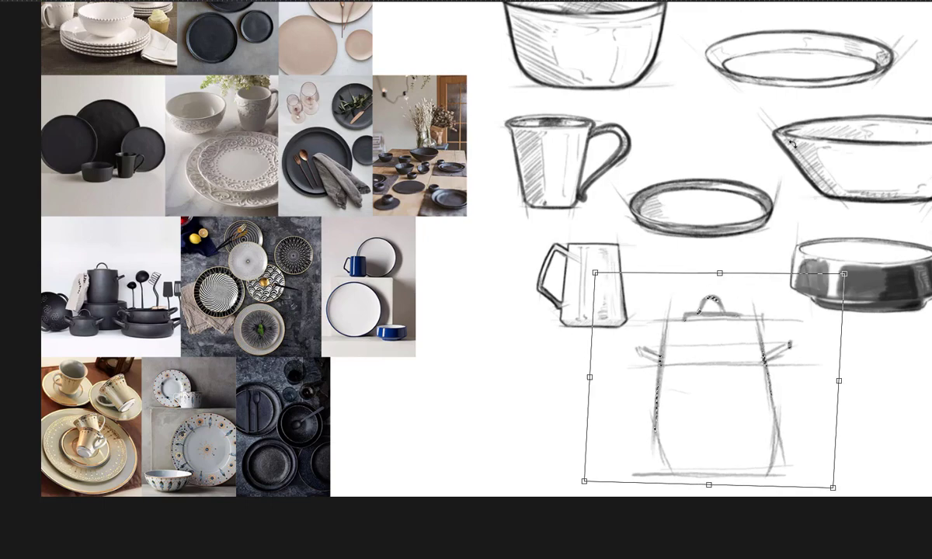
key("Return")
key("ctrl+d")
Trace the pot's flat top edge, upper sides and rounded shoulders with bold black lines over the guide sketch
key("Tab")
scroll(743, 452, "up", 5)
left_click_drag(410, 184, 437, 181)
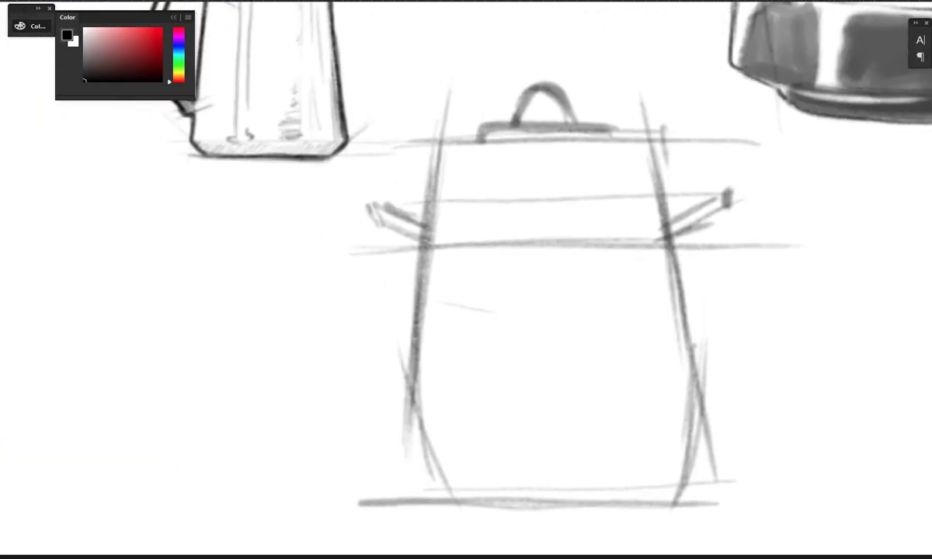
mouse_move(481, 140)
left_mouse_down()
mouse_move(441, 142)
mouse_move(429, 206)
mouse_move(438, 160)
mouse_move(546, 137)
mouse_move(500, 140)
mouse_move(622, 137)
mouse_move(666, 227)
left_mouse_up()
left_click_drag(655, 154, 676, 299)
left_click_drag(437, 159, 417, 341)
left_click_drag(428, 208, 411, 399)
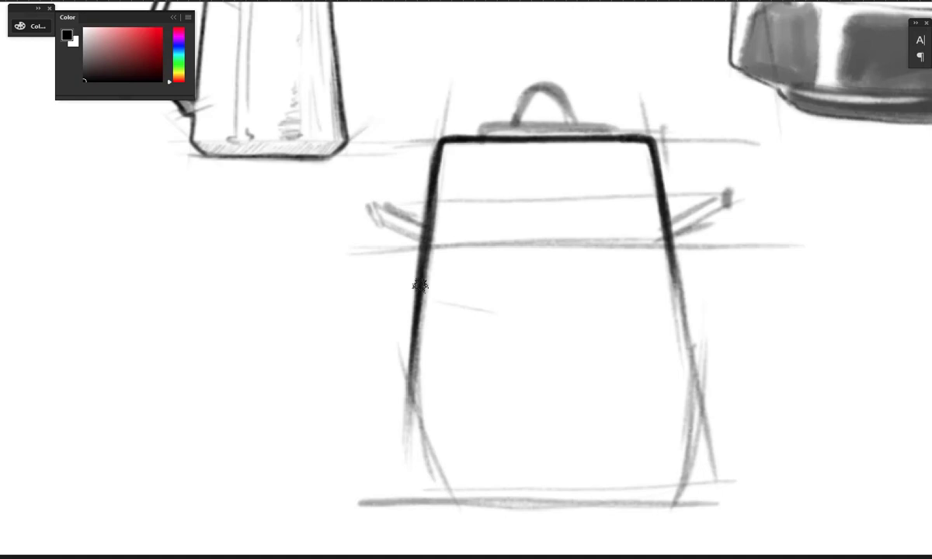
mouse_move(414, 342)
left_mouse_down()
mouse_move(459, 507)
mouse_move(415, 415)
left_mouse_up()
Complete the pot's bold outline with the remaining lower sides tapering inward and a straight base line
left_click_drag(671, 253, 690, 350)
left_click_drag(675, 272, 695, 377)
left_click_drag(697, 381, 672, 511)
left_click_drag(689, 341, 697, 404)
left_click_drag(697, 389, 674, 491)
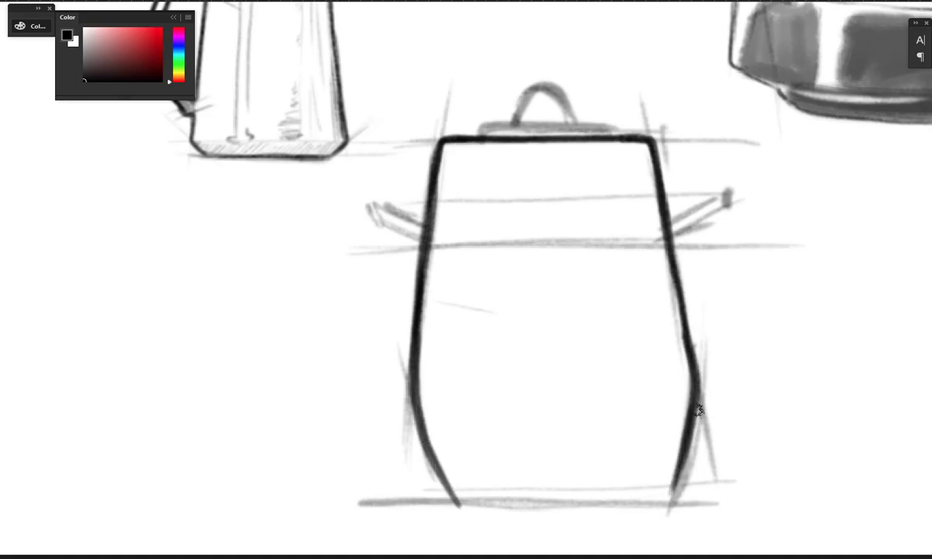
left_click_drag(458, 505, 665, 505)
key("ctrl+z")
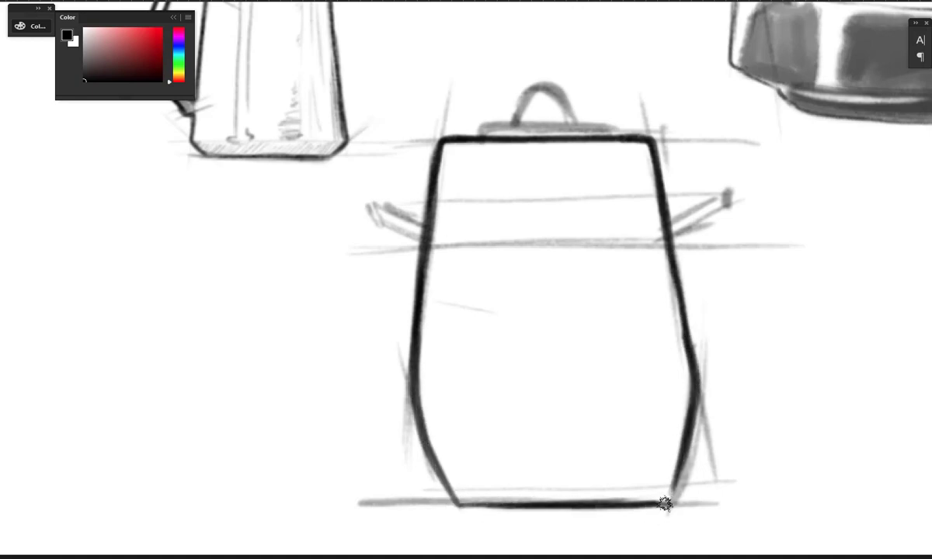
Outline the flat lid with its arched knob and the two angled side handles in bold black lines
mouse_move(468, 126)
left_mouse_down()
mouse_move(613, 127)
mouse_move(470, 127)
mouse_move(566, 120)
mouse_move(548, 86)
left_mouse_up()
mouse_move(526, 120)
left_mouse_down()
mouse_move(558, 119)
mouse_move(550, 99)
left_mouse_up()
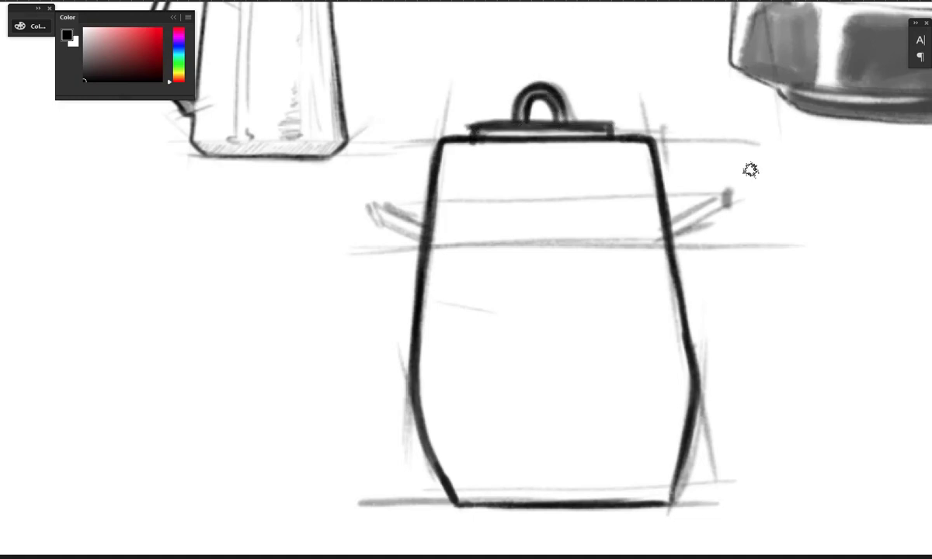
mouse_move(659, 236)
left_mouse_down()
mouse_move(726, 197)
mouse_move(658, 241)
left_mouse_up()
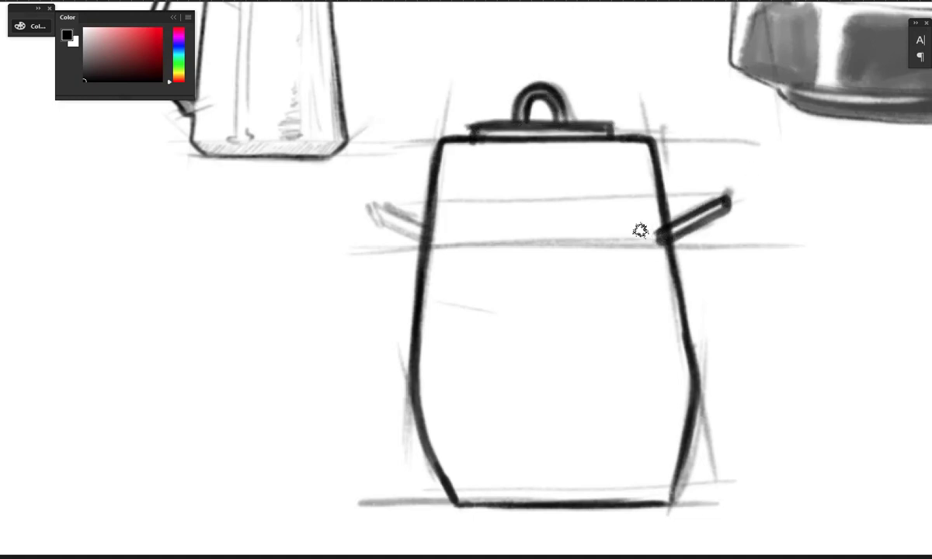
mouse_move(371, 208)
left_mouse_down()
mouse_move(439, 233)
mouse_move(376, 203)
left_mouse_up()
left_click_drag(665, 243, 726, 200)
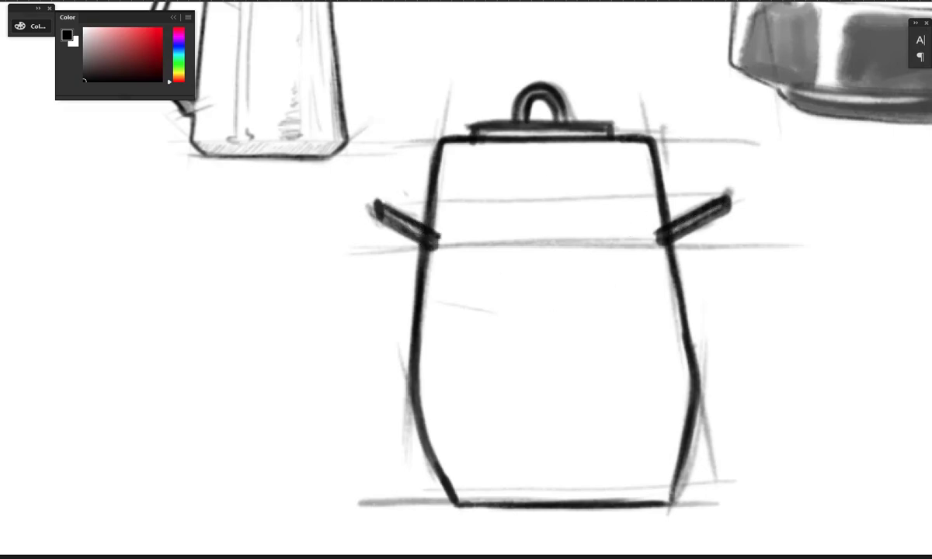
Mark two vertical boundary lines on the pot body and shade the outer bands grey, leaving the middle white
scroll(842, 131, "down", 5)
left_click_drag(845, 134, 848, 291)
mouse_move(643, 320)
left_mouse_down()
mouse_move(853, 395)
mouse_move(746, 355)
left_mouse_up()
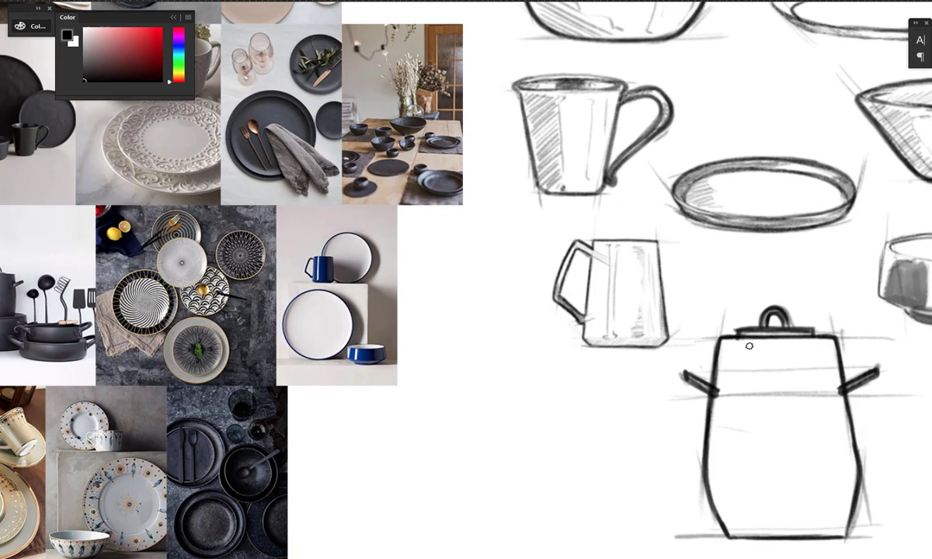
left_click_drag(741, 466, 748, 528)
mouse_move(772, 456)
left_mouse_down()
mouse_move(839, 467)
mouse_move(824, 426)
left_mouse_up()
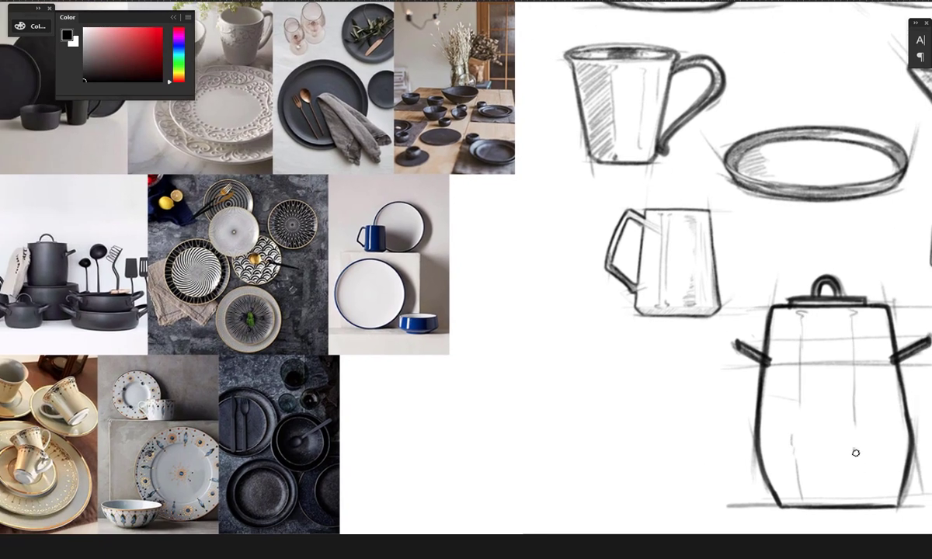
mouse_move(859, 311)
left_mouse_down()
mouse_move(855, 366)
mouse_move(882, 403)
mouse_move(885, 444)
mouse_move(868, 495)
mouse_move(869, 309)
left_mouse_up()
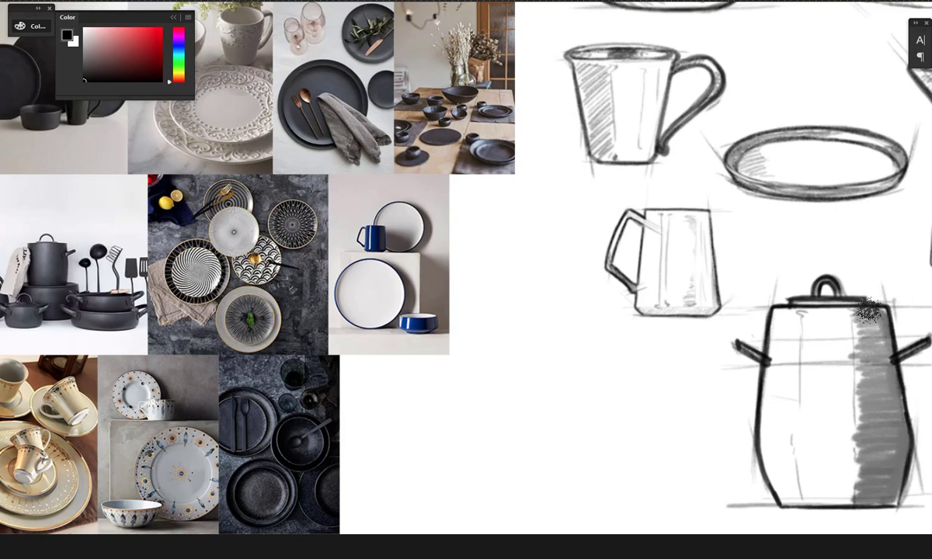
mouse_move(785, 310)
left_mouse_down()
mouse_move(788, 478)
mouse_move(781, 303)
mouse_move(781, 311)
left_mouse_up()
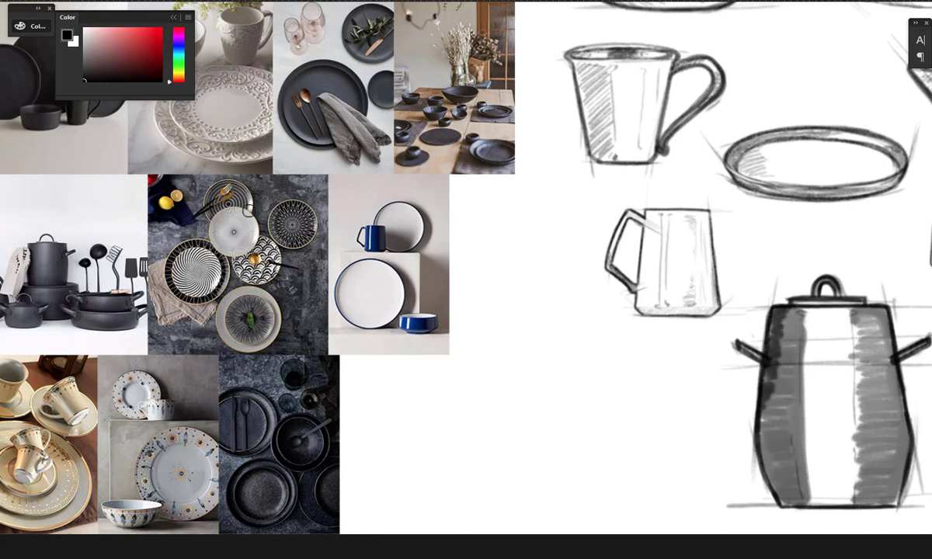
Soften the inner edges of both grey bands on the pot with a soft eraser so they fade into the white middle
right_click(754, 335)
double_click(516, 248)
key("e")
mouse_move(807, 328)
left_mouse_down()
mouse_move(814, 458)
mouse_move(815, 386)
mouse_move(852, 443)
mouse_move(853, 482)
mouse_move(852, 335)
mouse_move(805, 325)
mouse_move(784, 386)
left_mouse_up()
left_click_drag(841, 464, 776, 461)
Cover the whole pot body with dark grey and lighten a soft vertical highlight near its middle
key("b")
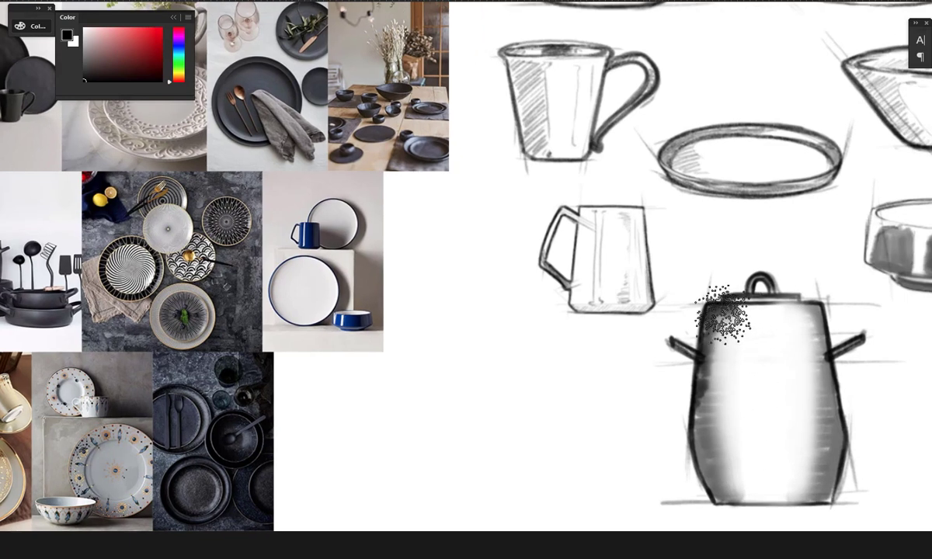
mouse_move(722, 314)
left_mouse_down()
mouse_move(745, 380)
mouse_move(739, 484)
mouse_move(802, 327)
mouse_move(789, 325)
mouse_move(708, 495)
mouse_move(714, 316)
mouse_move(693, 416)
mouse_move(770, 404)
left_mouse_up()
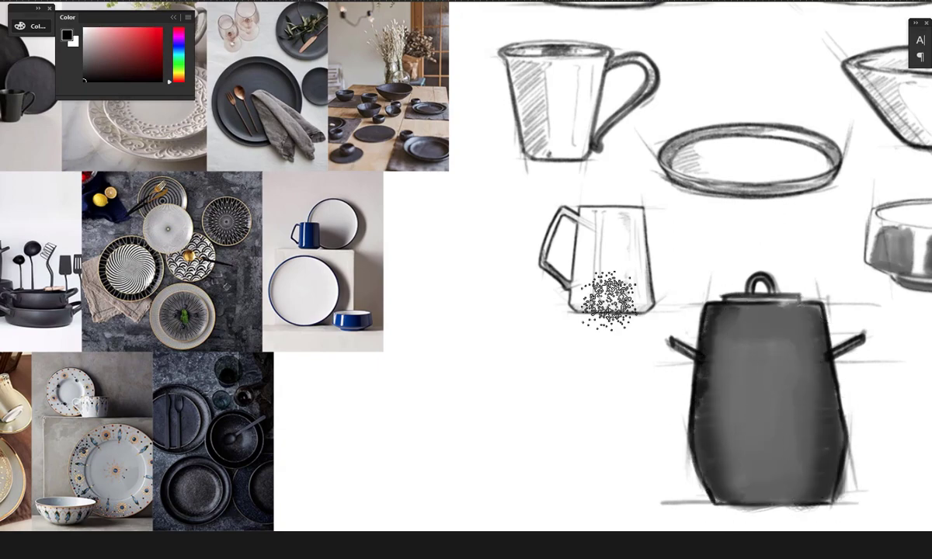
mouse_move(760, 317)
left_mouse_down()
mouse_move(762, 427)
mouse_move(751, 366)
left_mouse_up()
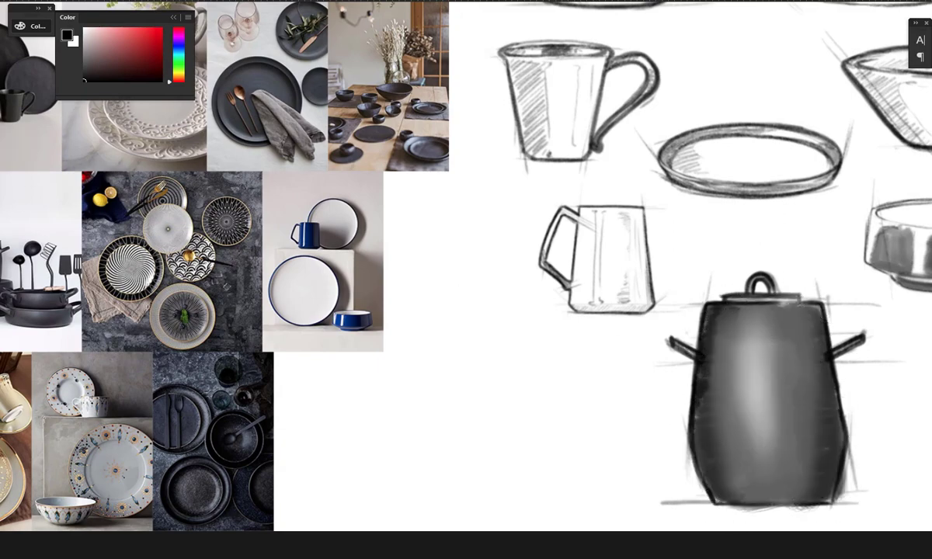
key("ctrl+minus")
key("ctrl+minus")
left_click_drag(872, 201, 875, 287)
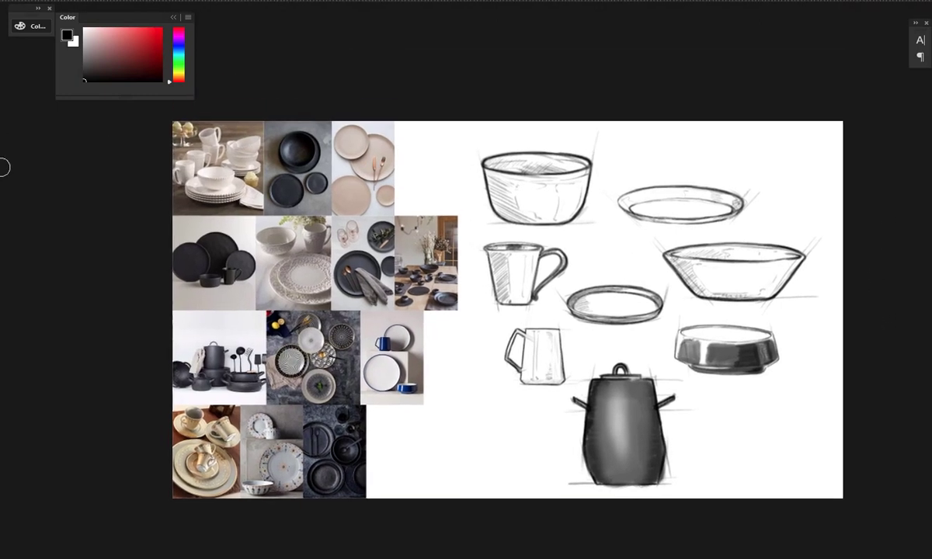